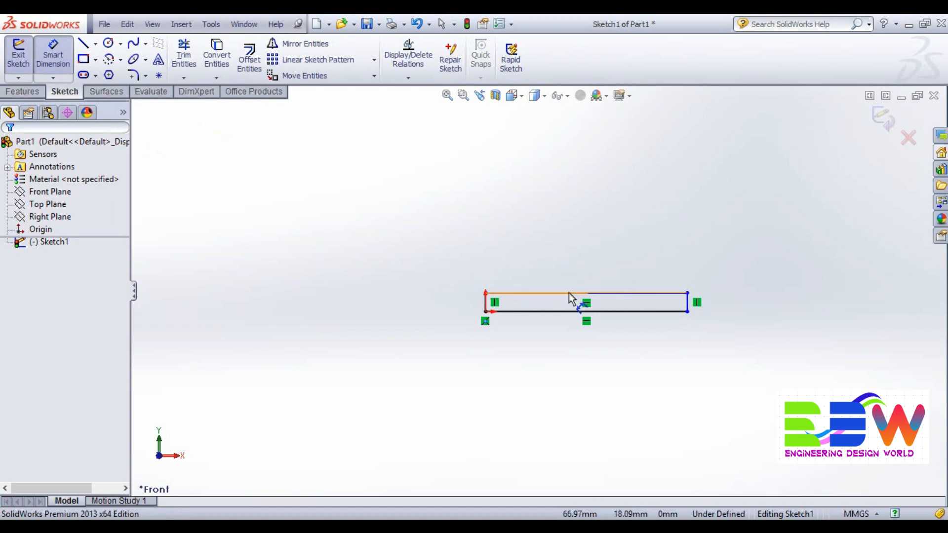
# Step: Dimension the rectangle in the sketch to 80 mm long and 5 mm high
pyautogui.click(574, 283)
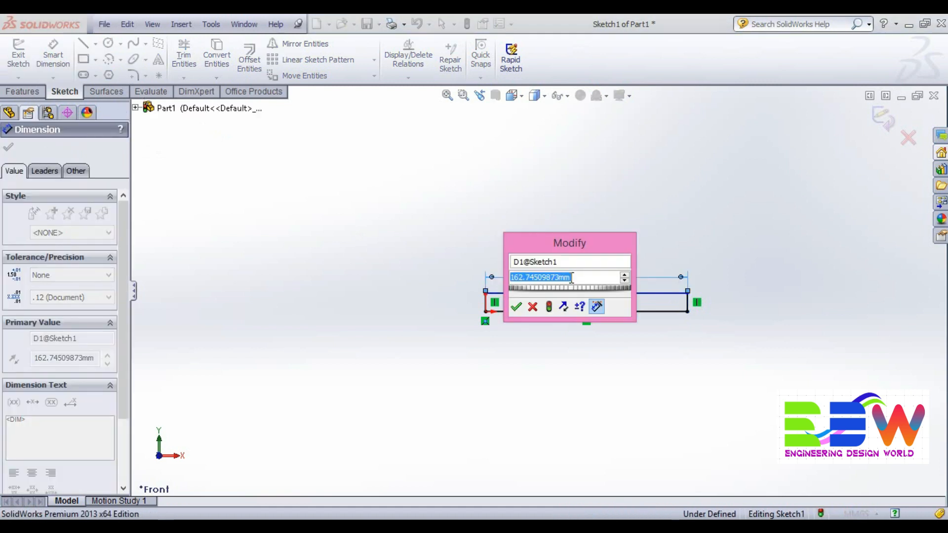
pyautogui.write('80')
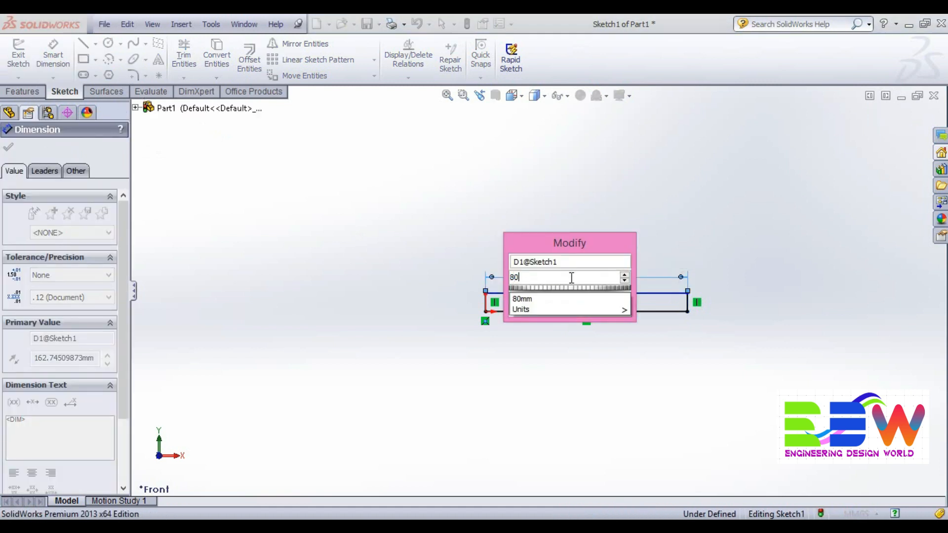
pyautogui.press('Return')
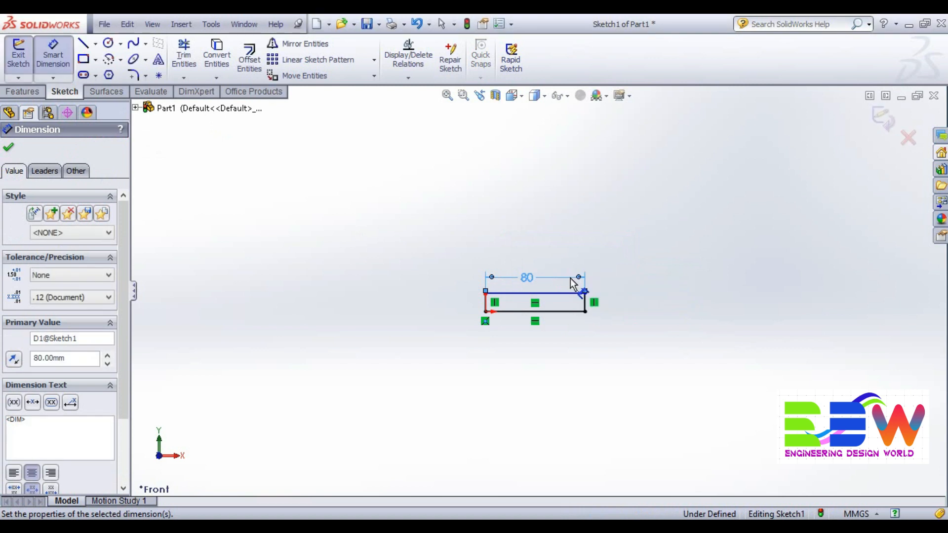
pyautogui.click(586, 303)
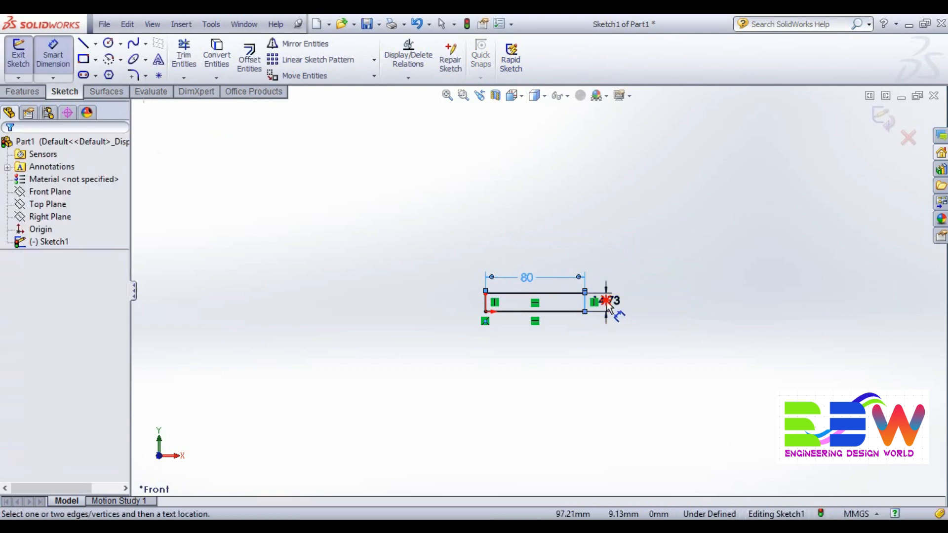
pyautogui.click(603, 301)
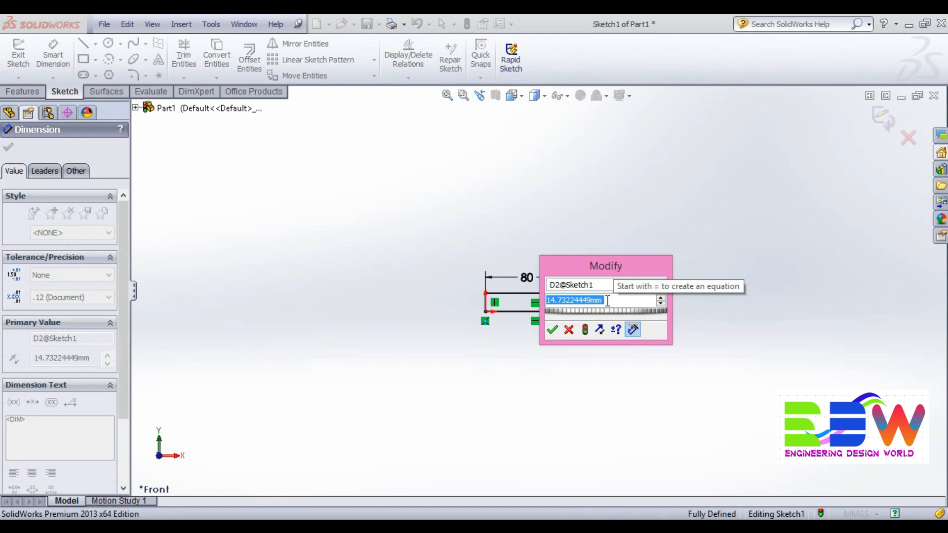
pyautogui.write('5')
pyautogui.press('Return')
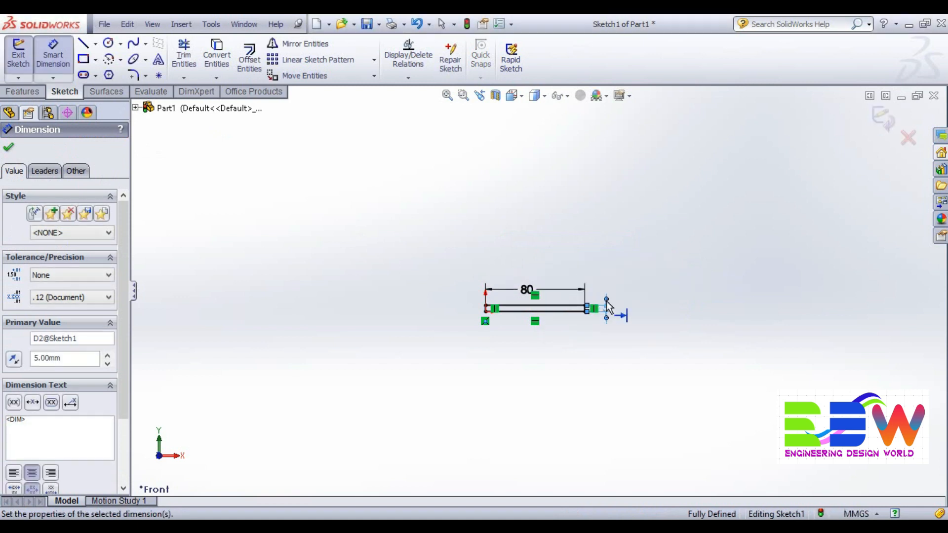
pyautogui.scroll(-3, 638, 272)
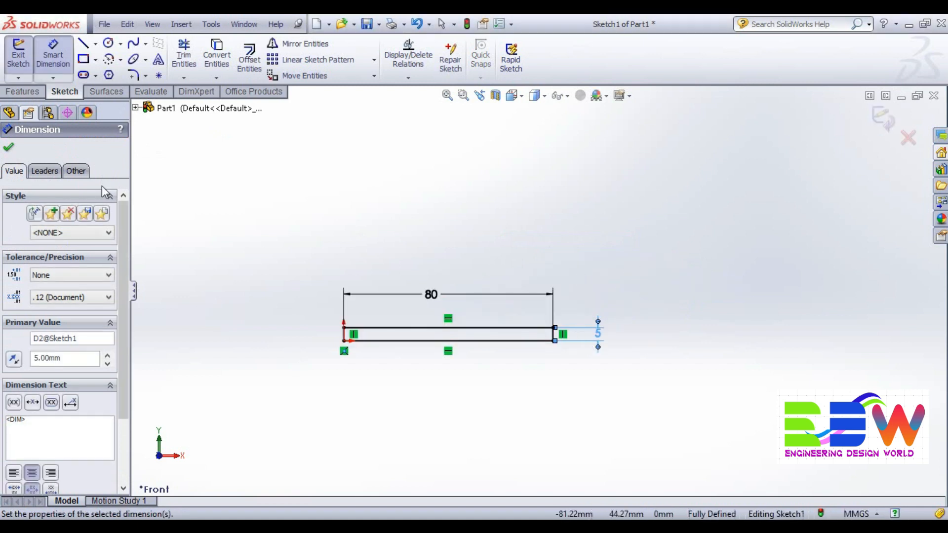
pyautogui.click(9, 148)
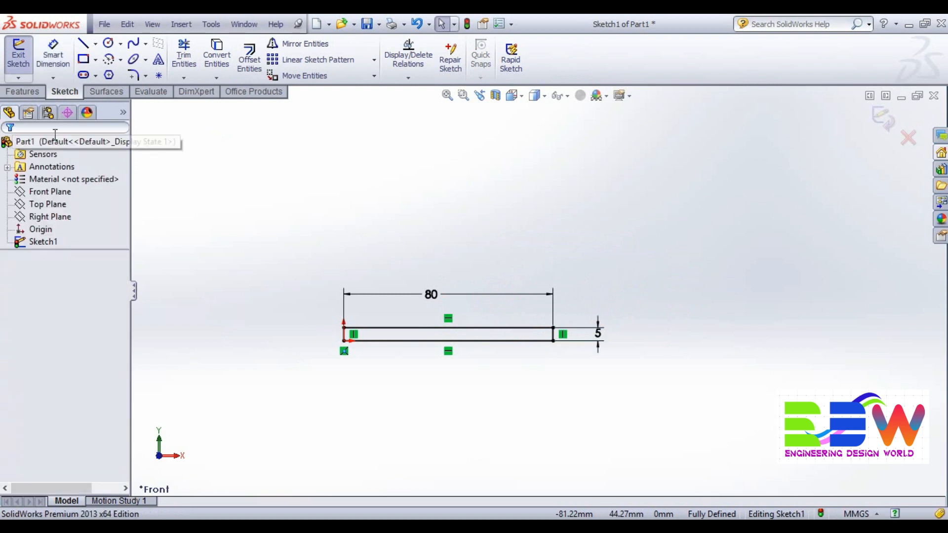
# Step: Revolve the rectangle 360 degrees about its lower long edge to form a solid shaft
pyautogui.click(23, 92)
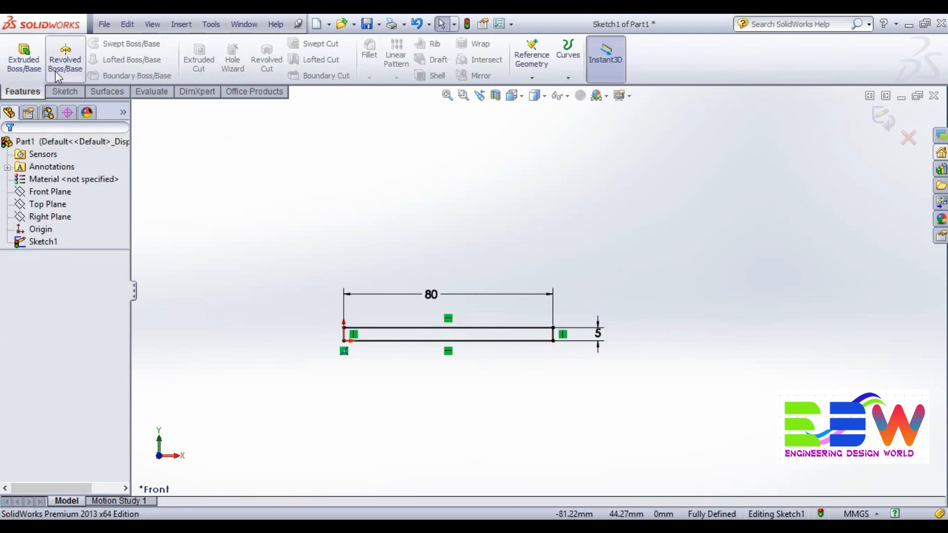
pyautogui.click(63, 54)
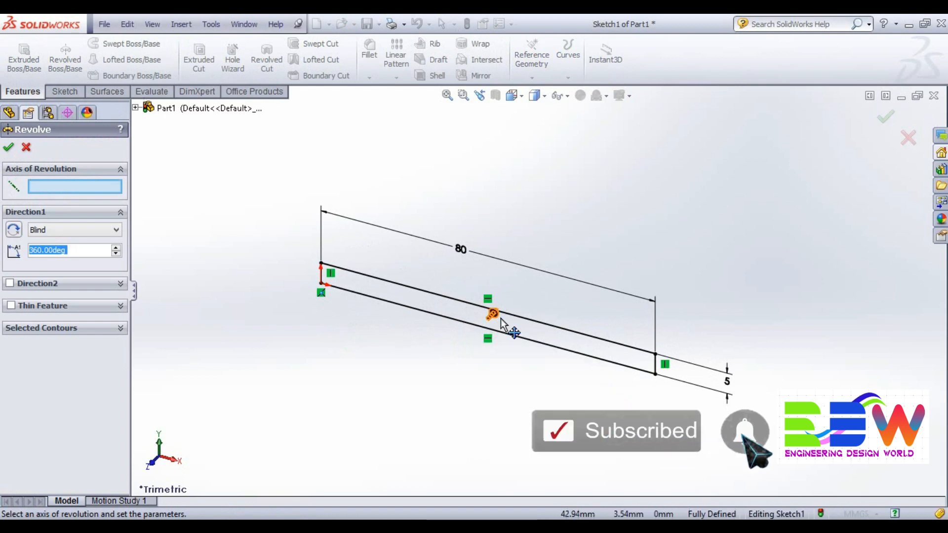
pyautogui.click(503, 338)
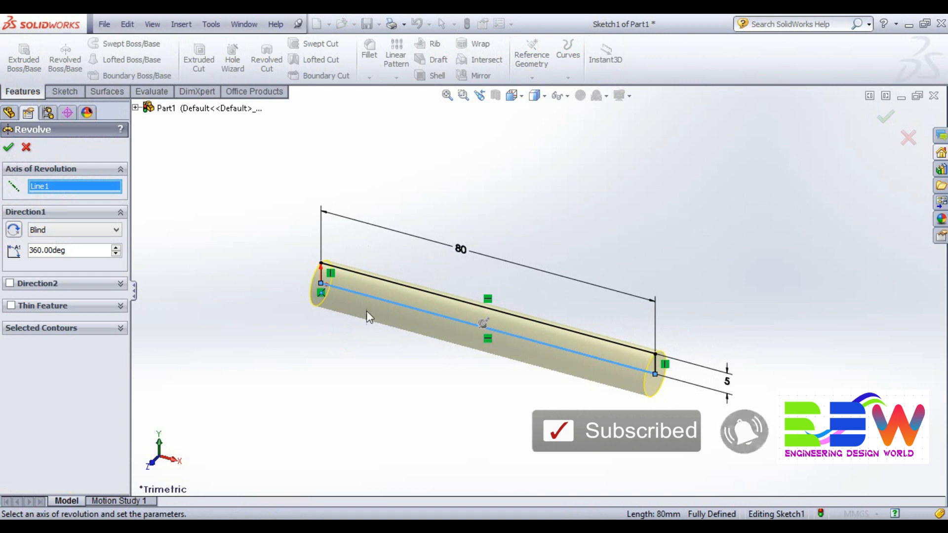
pyautogui.click(9, 148)
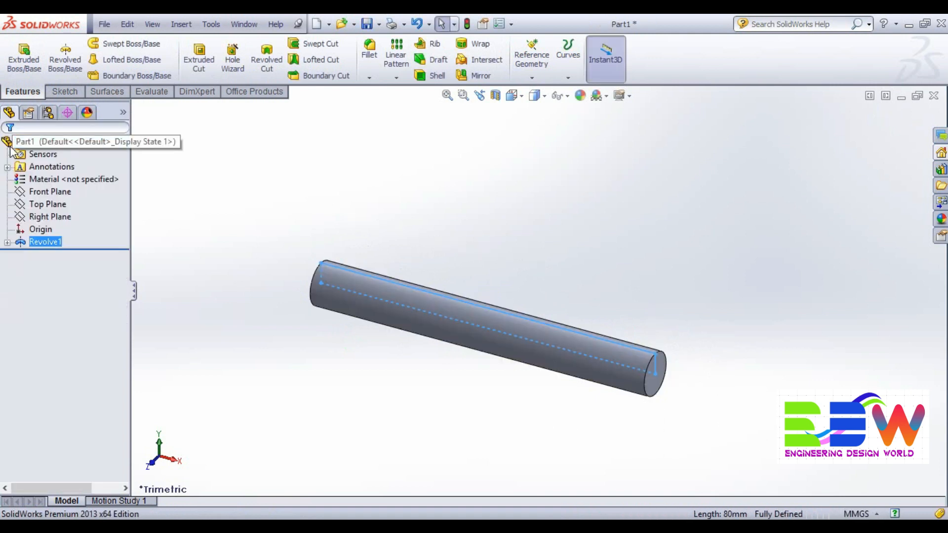
pyautogui.scroll(-2, 667, 273)
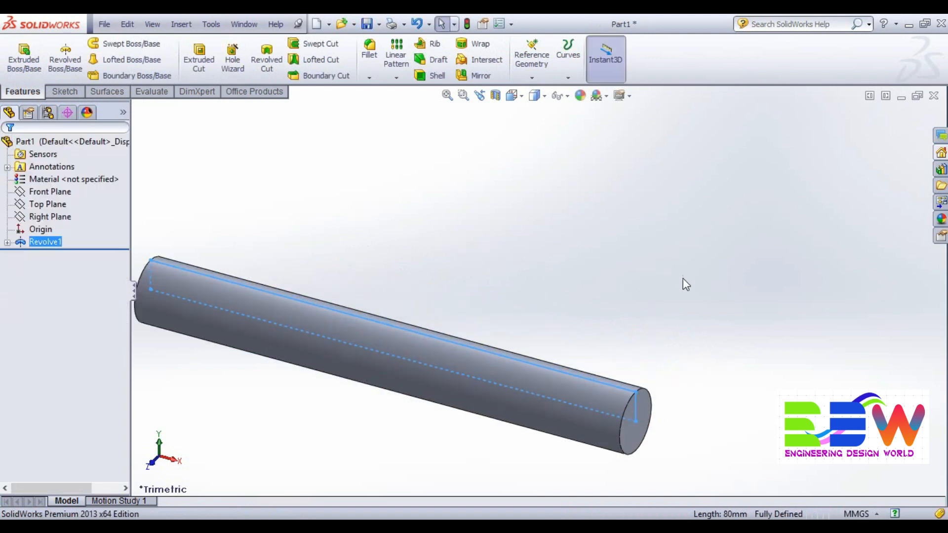
pyautogui.click(681, 288)
# Step: Sketch a circle of about 7.8 mm radius on the shaft's flat end face, centred on the origin
pyautogui.scroll(-1, 683, 299)
pyautogui.scroll(6, 683, 313)
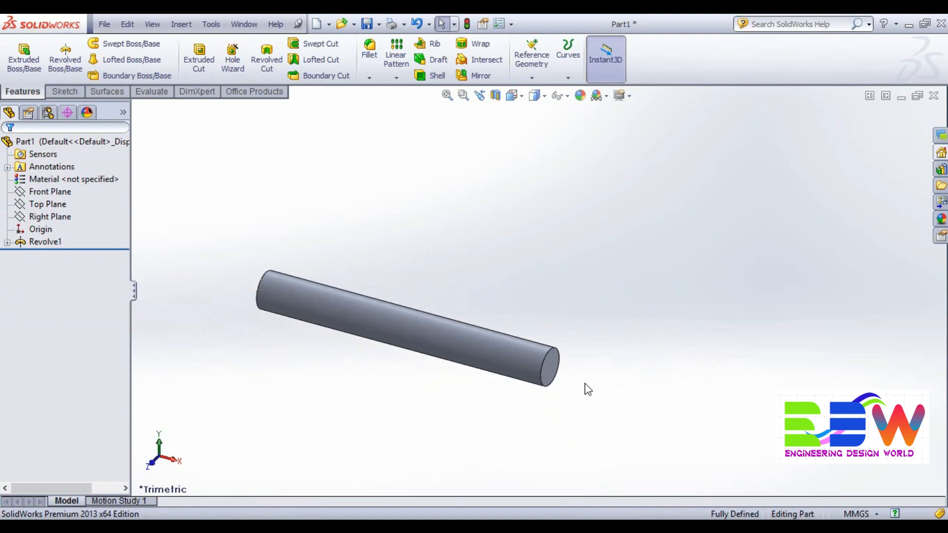
pyautogui.moveTo(364, 368); pyautogui.dragTo(351, 350, button='middle')
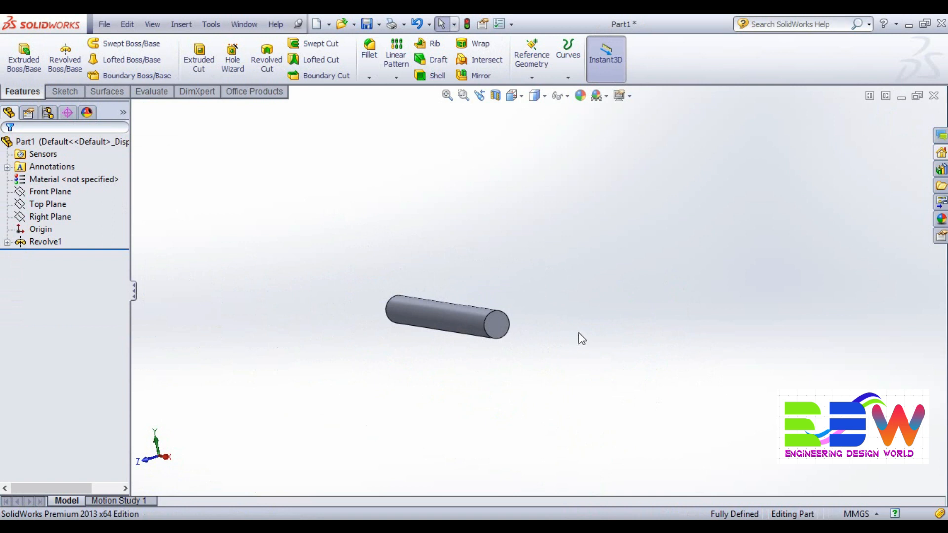
pyautogui.moveTo(581, 339); pyautogui.dragTo(566, 311, button='middle')
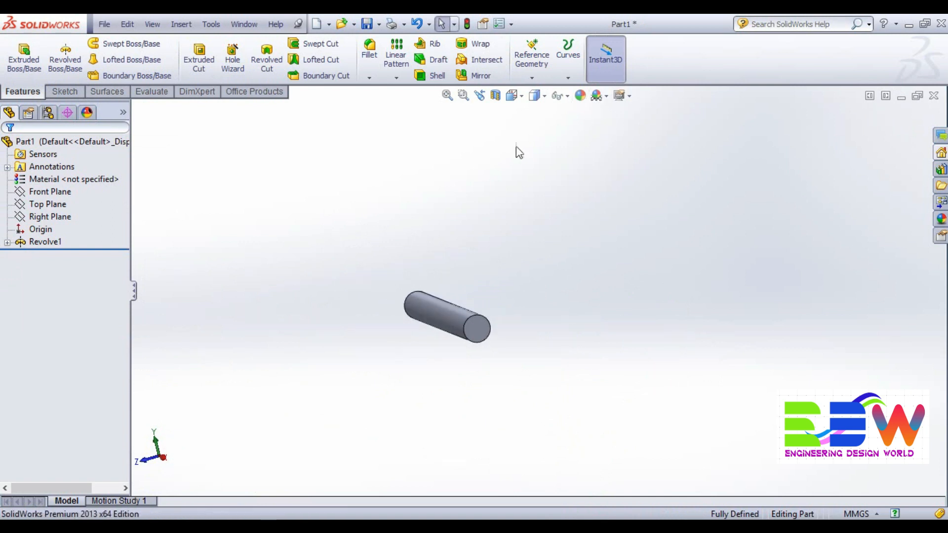
pyautogui.click(522, 97)
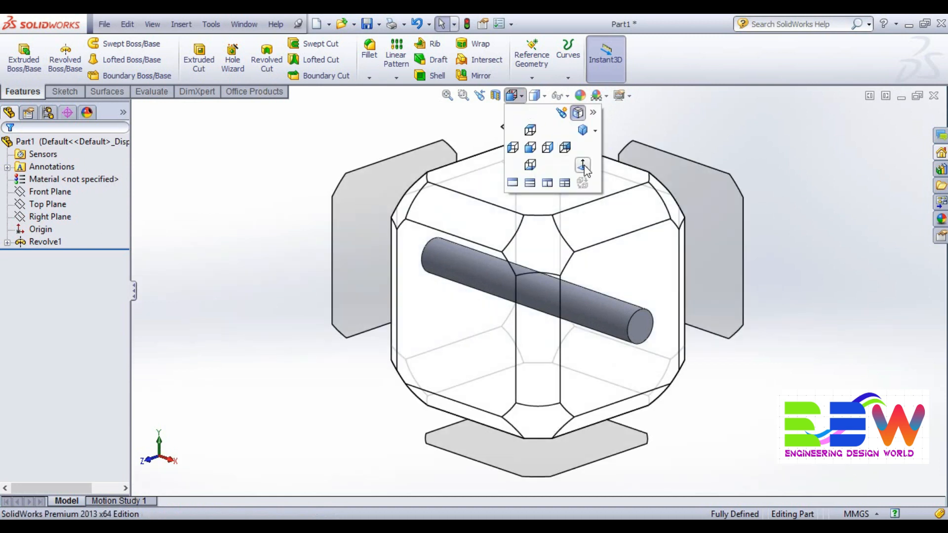
pyautogui.click(583, 166)
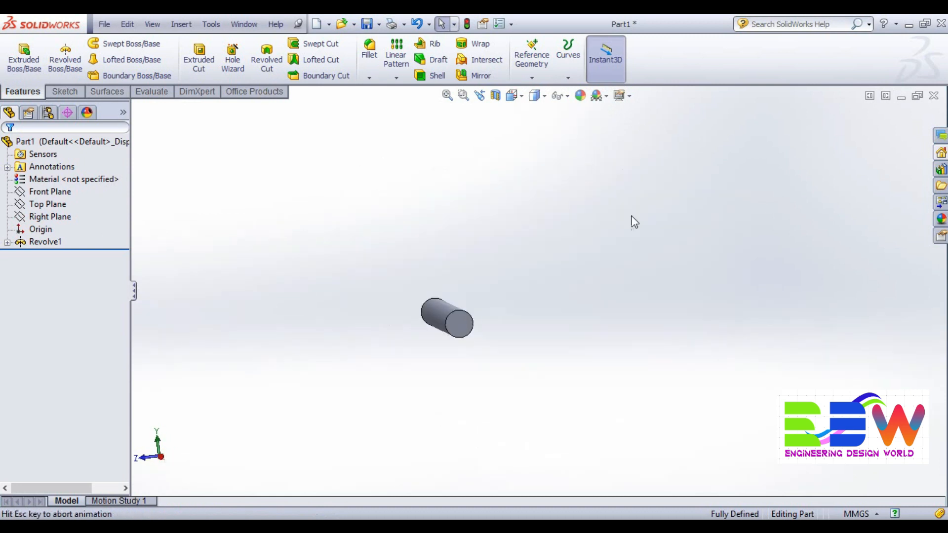
pyautogui.click(450, 319)
pyautogui.scroll(-8, 479, 366)
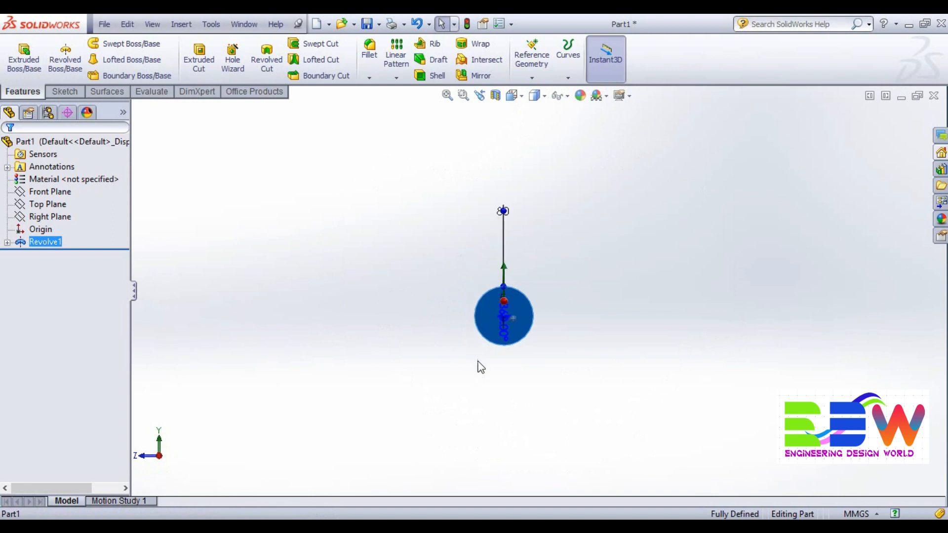
pyautogui.click(73, 92)
pyautogui.click(108, 45)
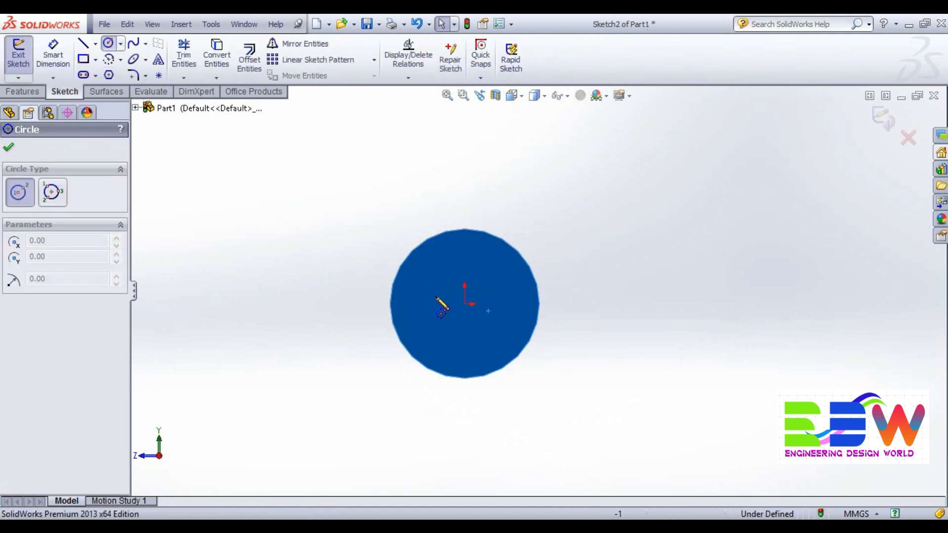
pyautogui.click(465, 304)
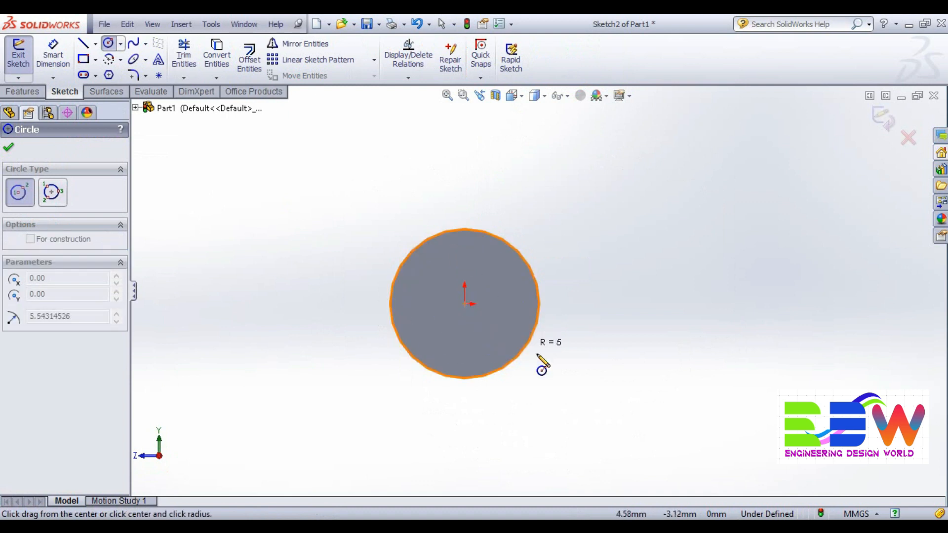
pyautogui.click(562, 371)
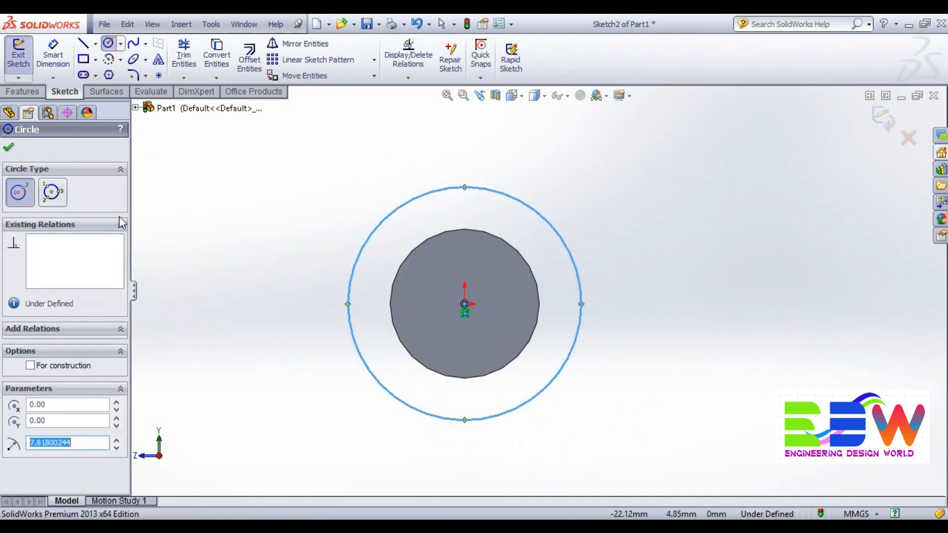
pyautogui.click(11, 148)
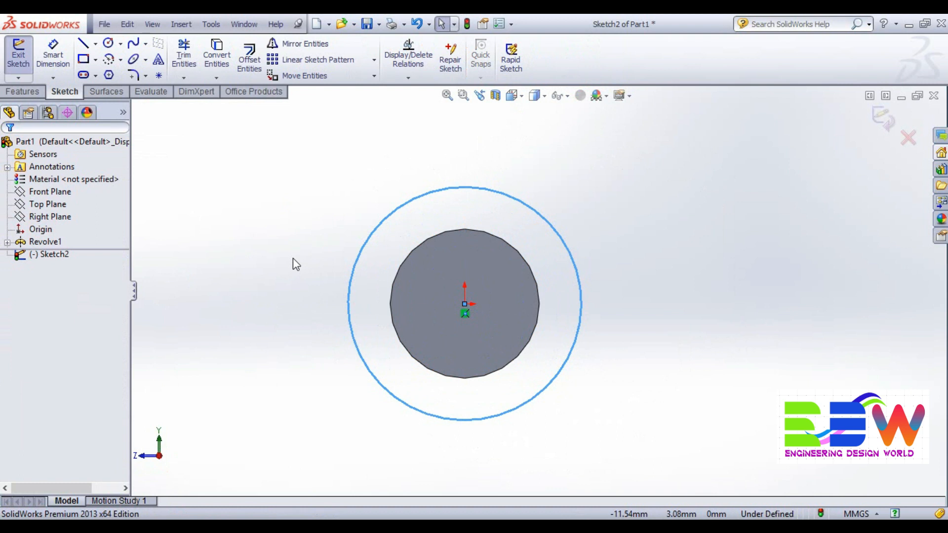
# Step: Dimension the circle on the shaft's end face to a diameter of 20 mm
pyautogui.moveTo(288, 256)
pyautogui.mouseDown(button='middle')
pyautogui.moveTo(318, 286)
pyautogui.moveTo(275, 247)
pyautogui.moveTo(289, 256)
pyautogui.mouseUp(button='middle')
pyautogui.scroll(-2, 291, 250)
pyautogui.scroll(3, 315, 253)
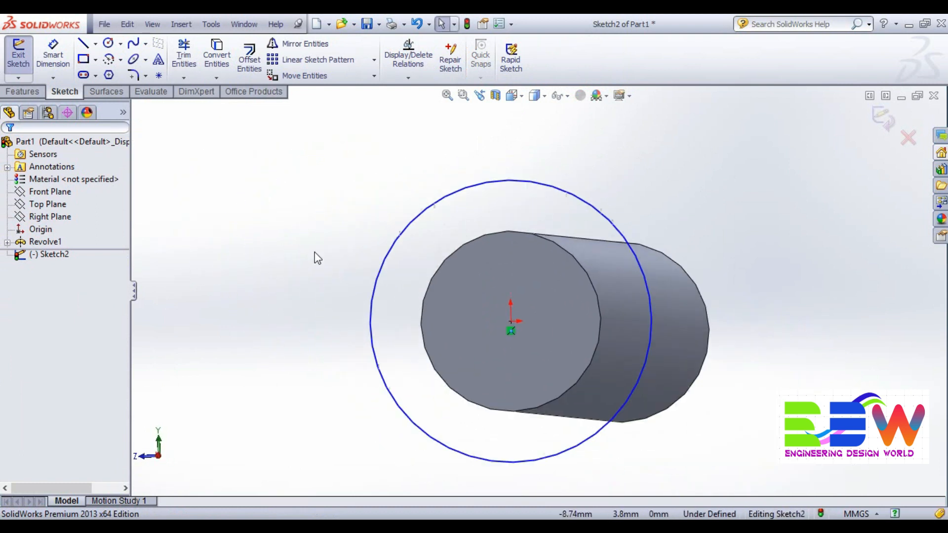
pyautogui.click(53, 55)
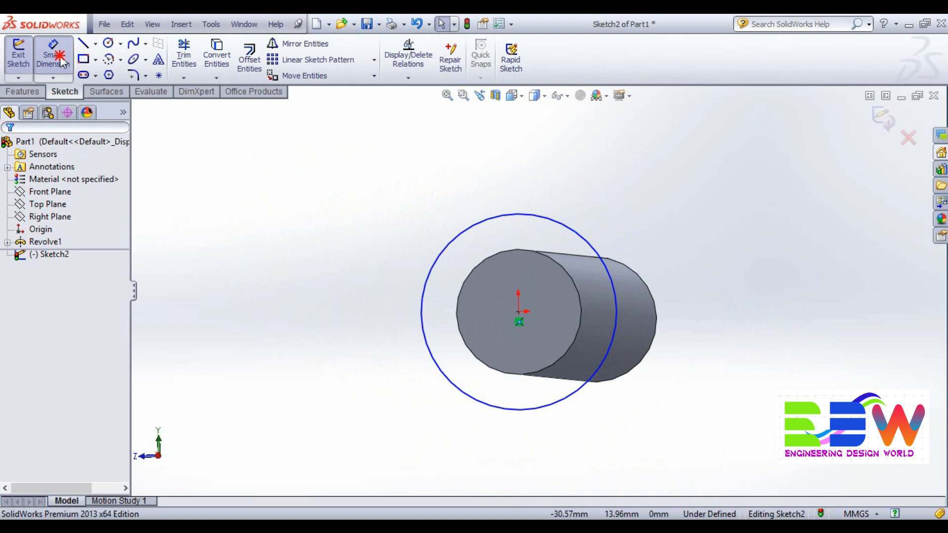
pyautogui.click(428, 282)
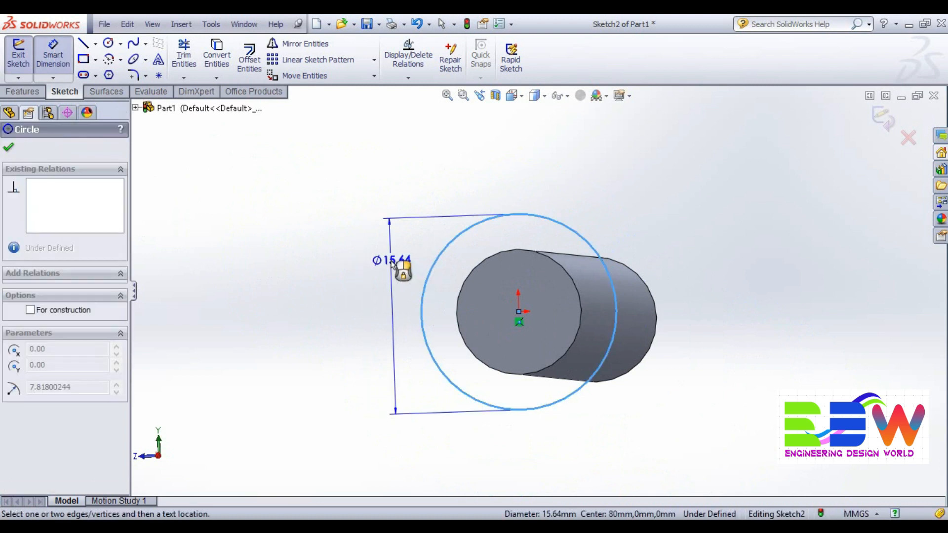
pyautogui.click(391, 262)
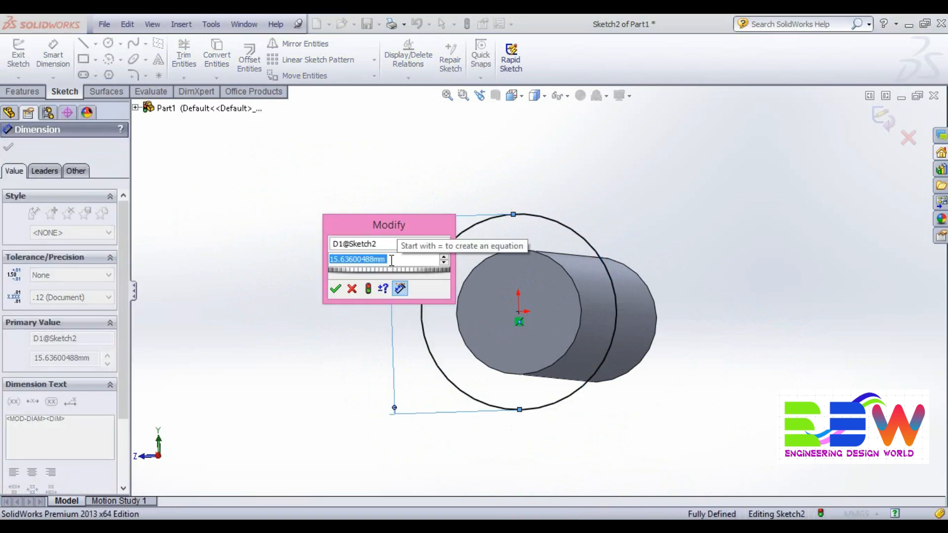
pyautogui.write('20')
pyautogui.press('Return')
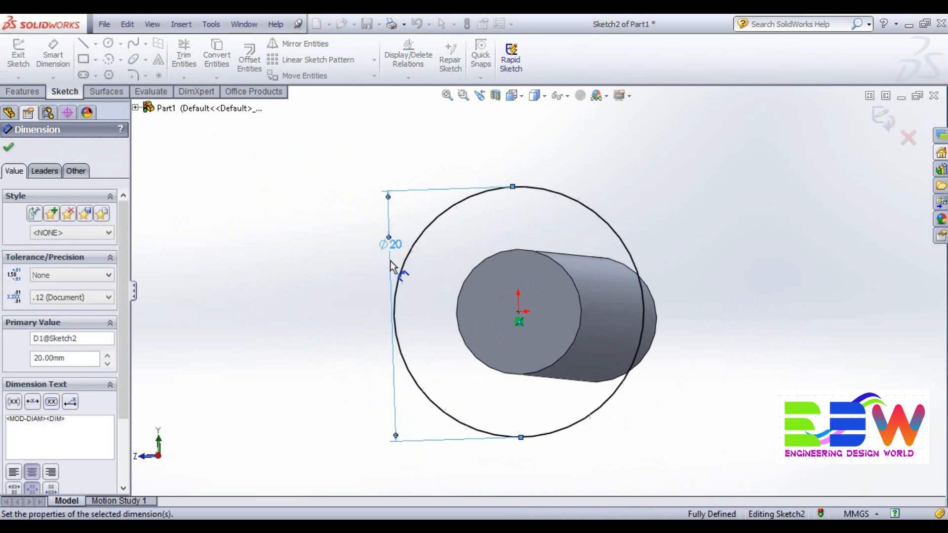
pyautogui.moveTo(303, 267); pyautogui.dragTo(431, 370, button='middle')
pyautogui.click(7, 149)
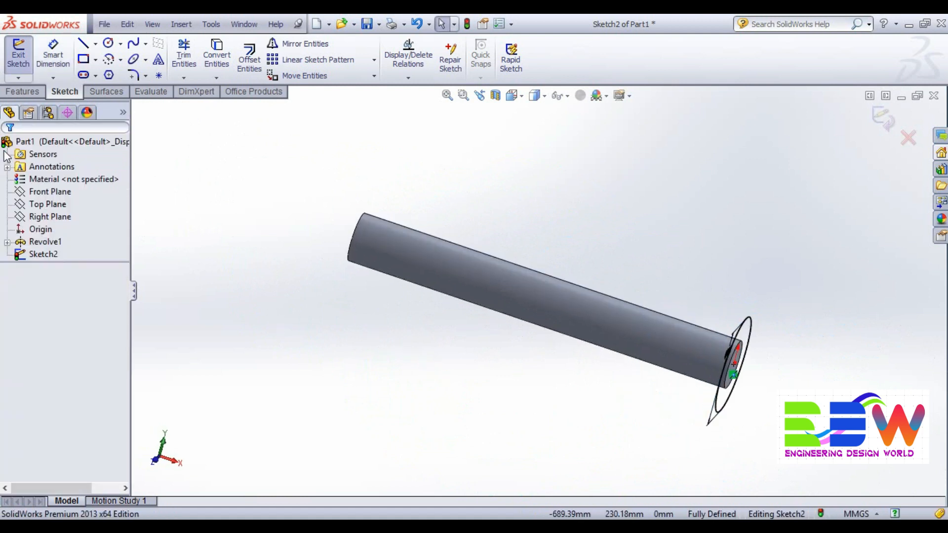
# Step: Extrude the 20 mm circle 10 mm blind outward from the shaft's end, merged with the shaft, to form a head
pyautogui.moveTo(317, 301); pyautogui.dragTo(265, 259, button='middle')
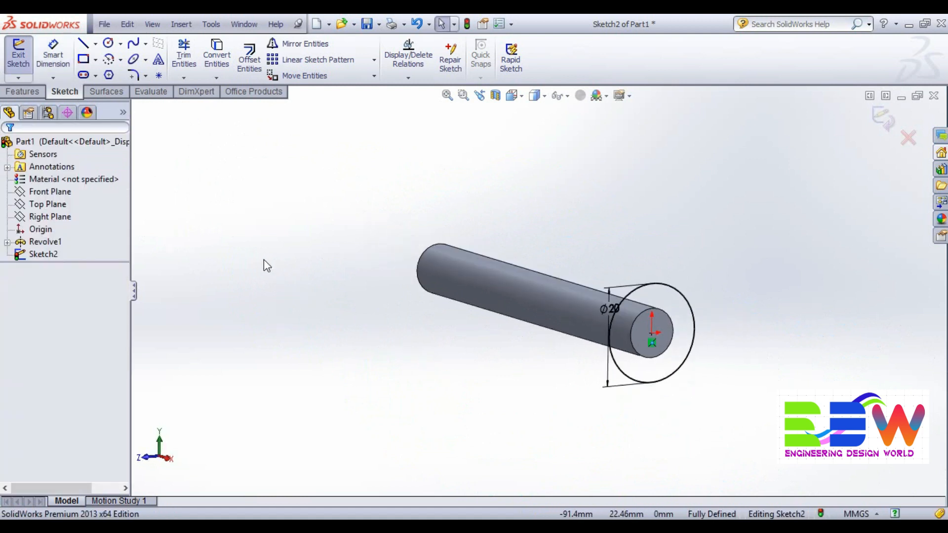
pyautogui.scroll(3, 744, 338)
pyautogui.moveTo(692, 344); pyautogui.dragTo(655, 363, button='middle')
pyautogui.scroll(-6, 599, 346)
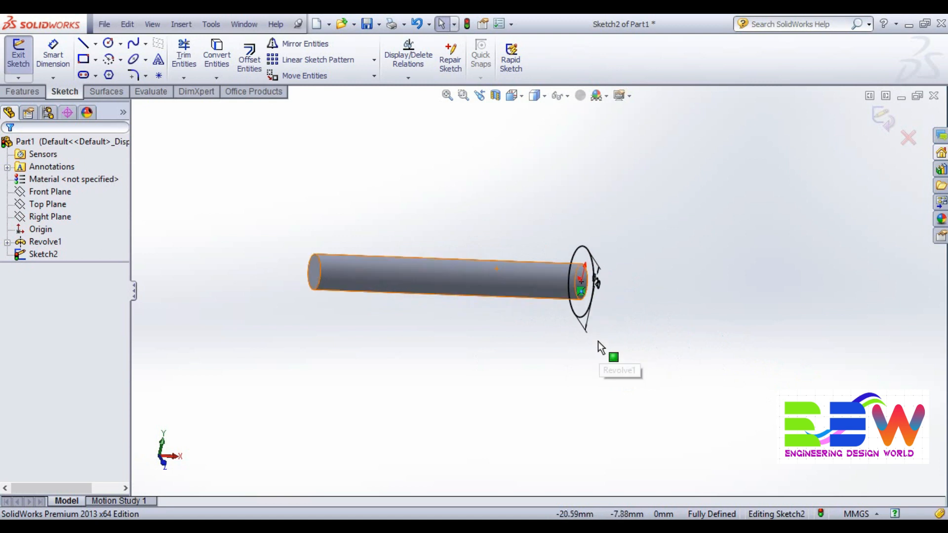
pyautogui.scroll(2, 339, 178)
pyautogui.moveTo(818, 293); pyautogui.dragTo(740, 334, button='middle')
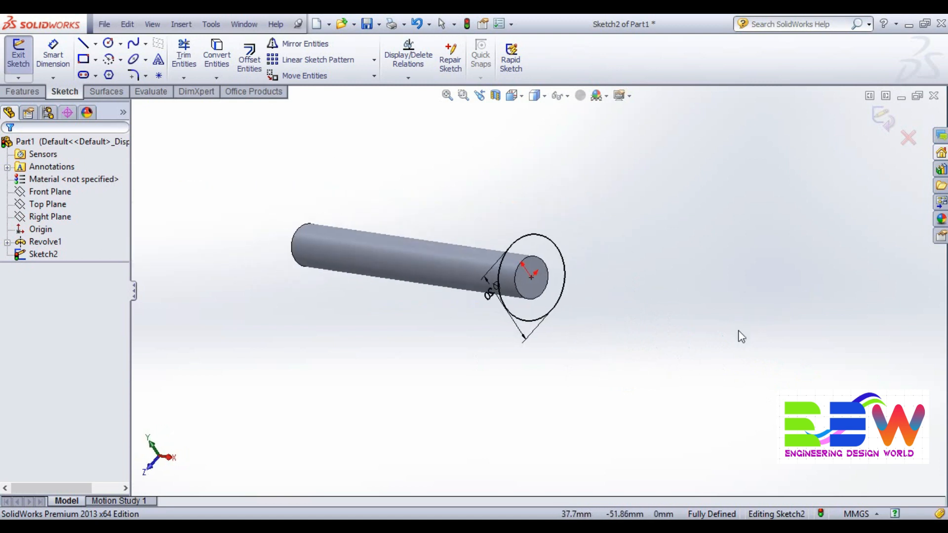
pyautogui.click(38, 92)
pyautogui.click(24, 56)
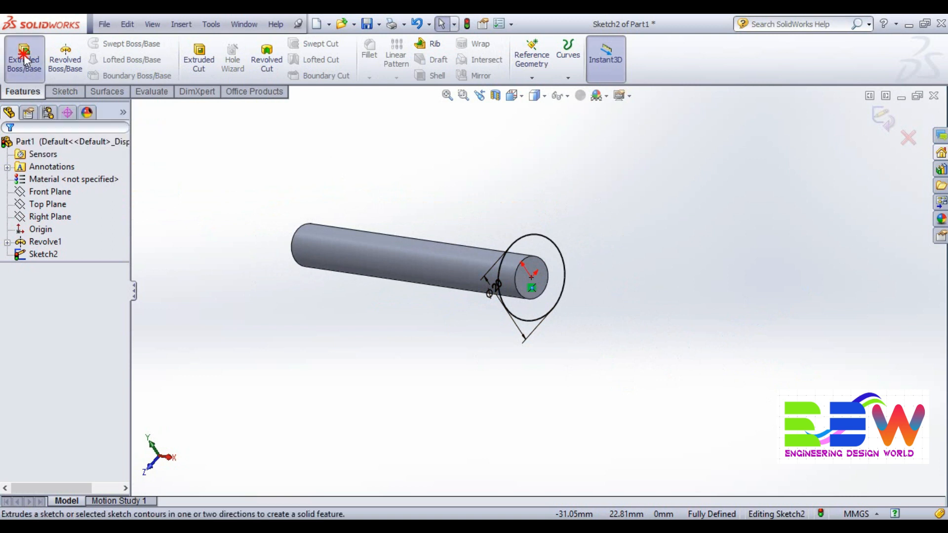
pyautogui.moveTo(292, 170); pyautogui.dragTo(341, 247, button='middle')
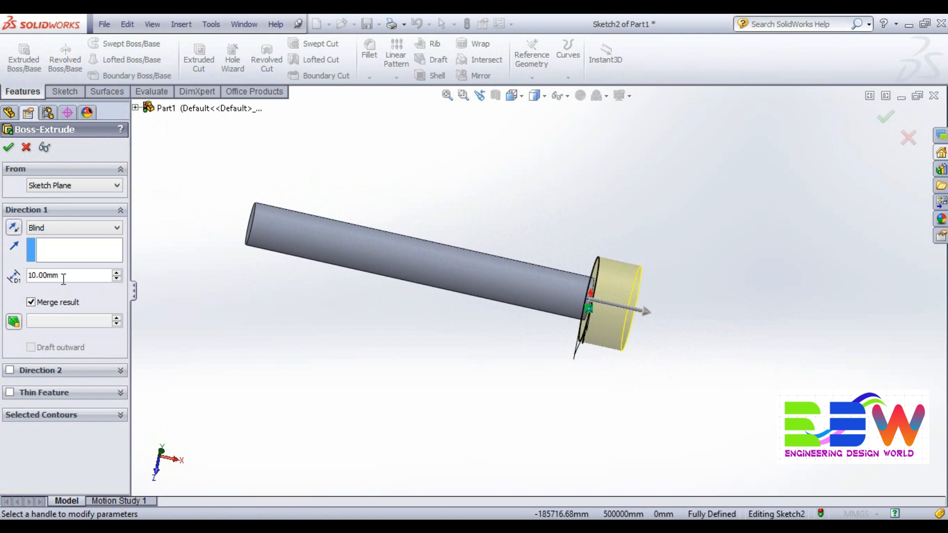
pyautogui.click(6, 148)
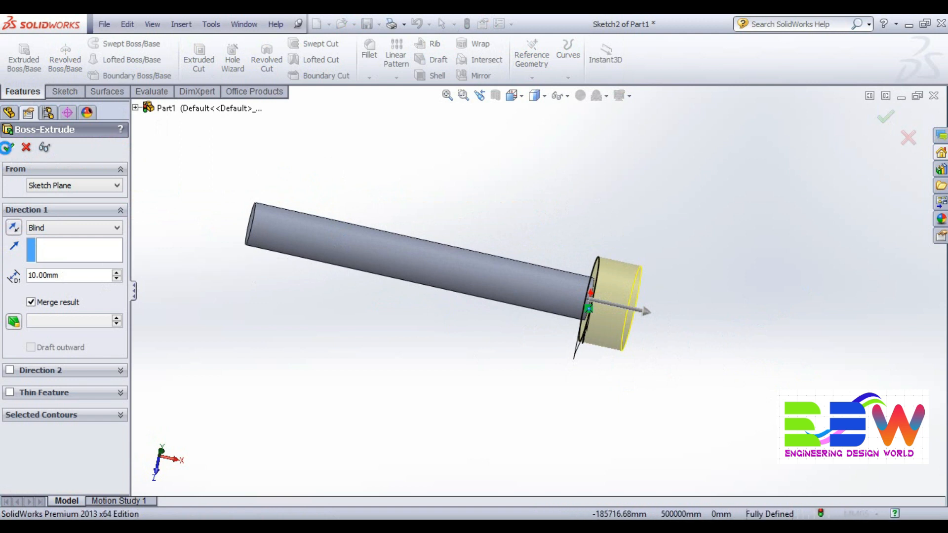
# Step: Round the flat outer face of the head with a 10 mm constant-radius fillet
pyautogui.click(418, 378)
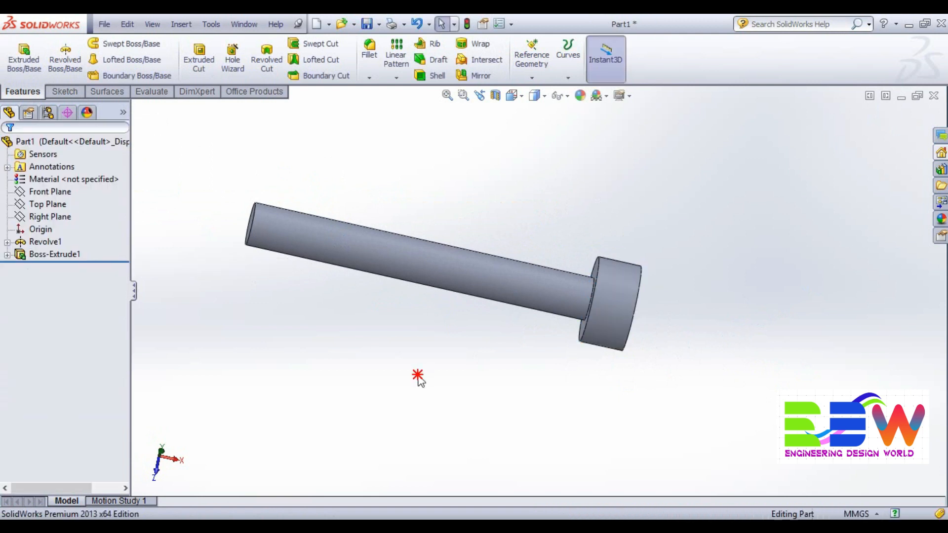
pyautogui.moveTo(531, 393); pyautogui.dragTo(470, 365, button='middle')
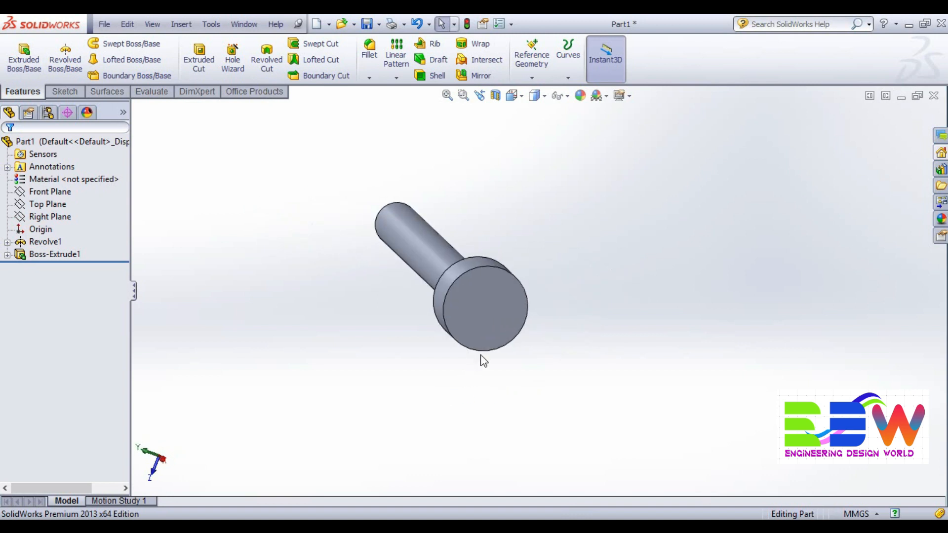
pyautogui.moveTo(586, 357); pyautogui.dragTo(579, 339, button='middle')
pyautogui.click(499, 301)
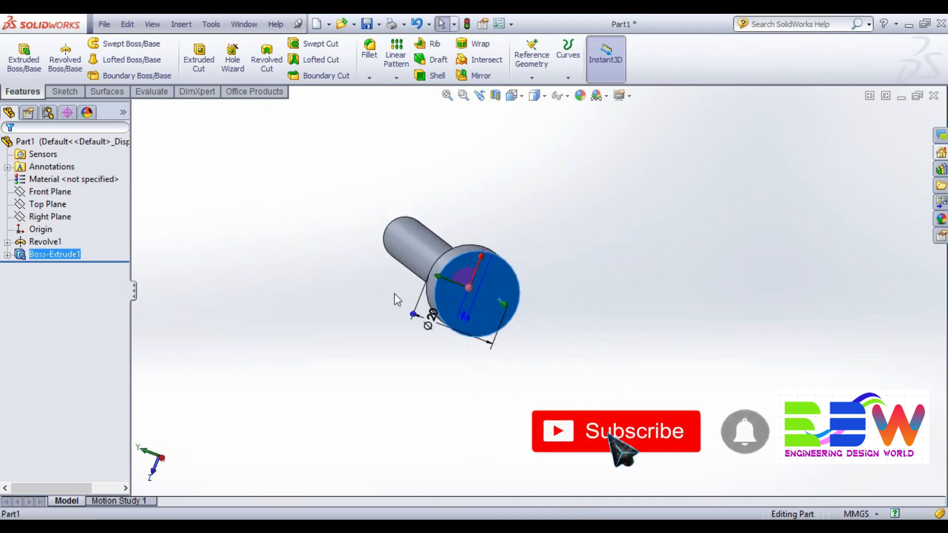
pyautogui.click(369, 49)
pyautogui.moveTo(252, 365); pyautogui.dragTo(237, 341, button='middle')
pyautogui.doubleClick(82, 287)
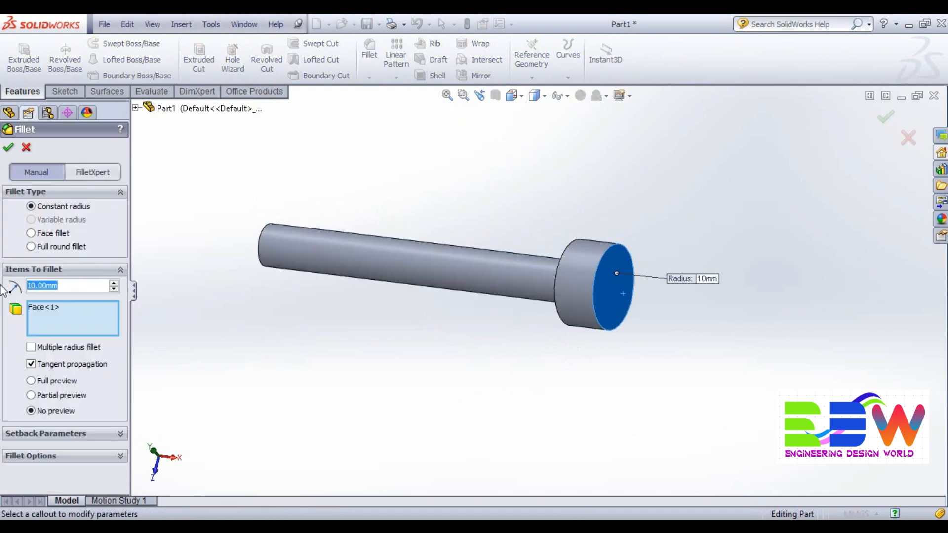
pyautogui.write('10')
pyautogui.press('Return')
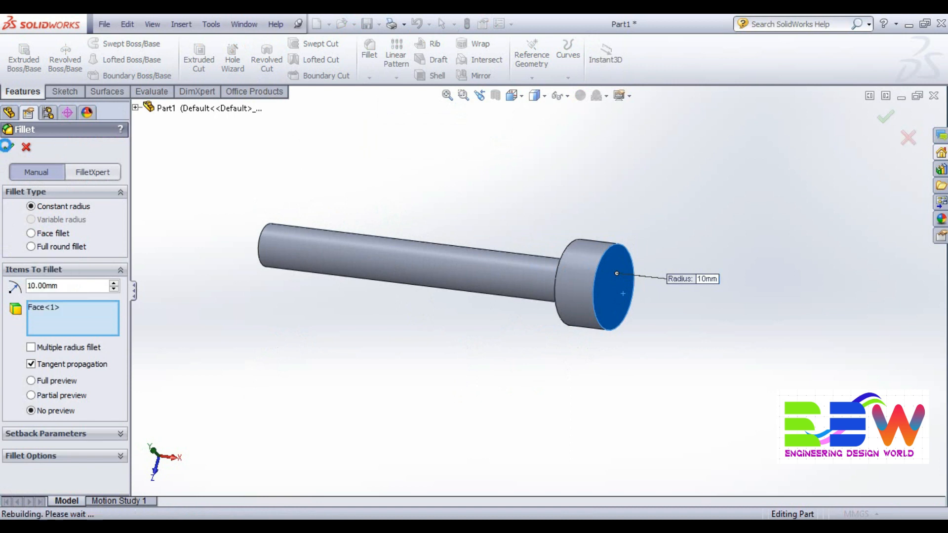
pyautogui.click(8, 148)
pyautogui.click(376, 410)
# Step: Sketch a 5 mm radius circle on the shaft's free end face, centred on the origin and matching the shaft's edge
pyautogui.moveTo(376, 410); pyautogui.dragTo(431, 309, button='middle')
pyautogui.moveTo(542, 364); pyautogui.dragTo(474, 372, button='middle')
pyautogui.scroll(3, 351, 328)
pyautogui.moveTo(351, 328); pyautogui.dragTo(419, 337, button='middle')
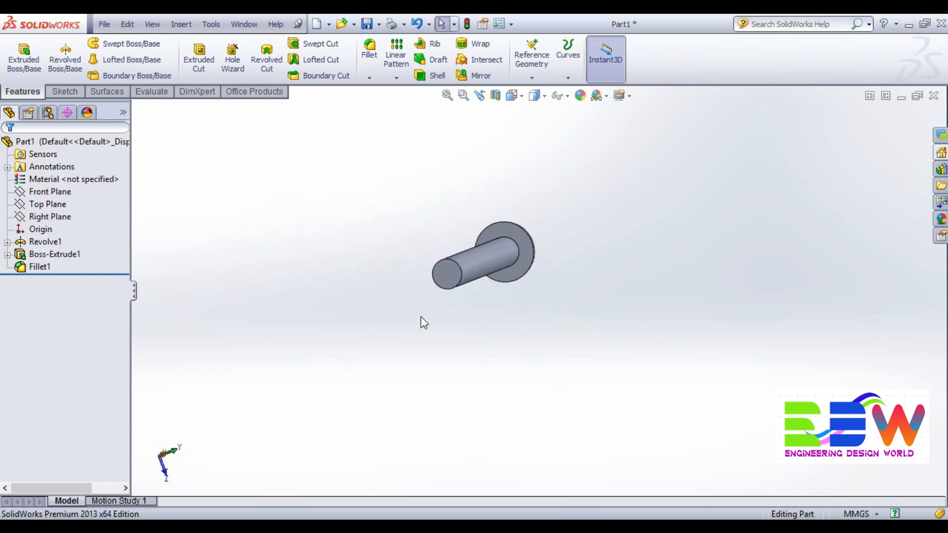
pyautogui.click(443, 276)
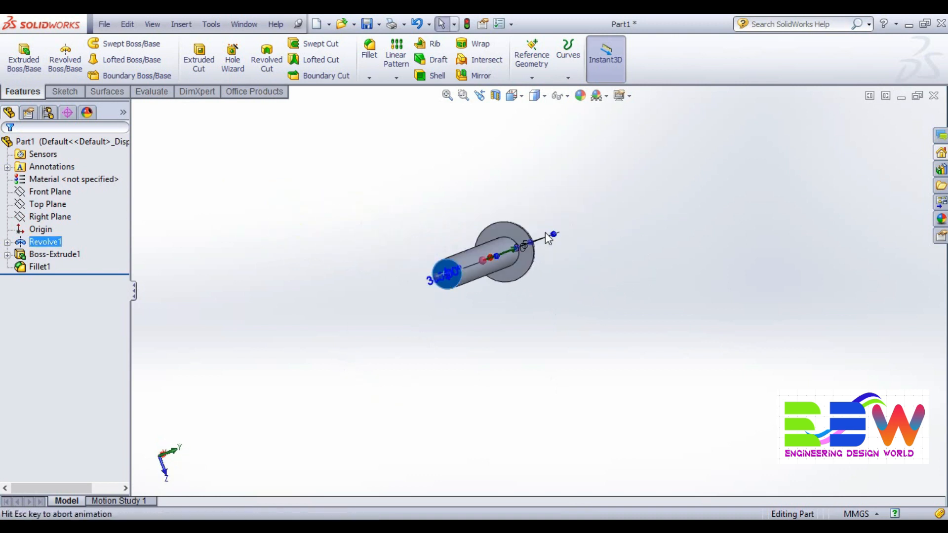
pyautogui.click(545, 236)
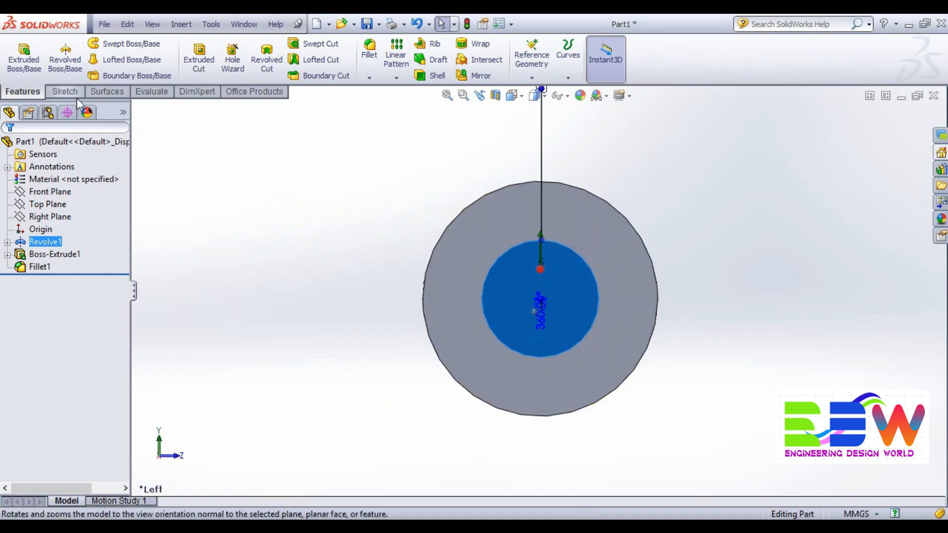
pyautogui.click(64, 92)
pyautogui.click(108, 43)
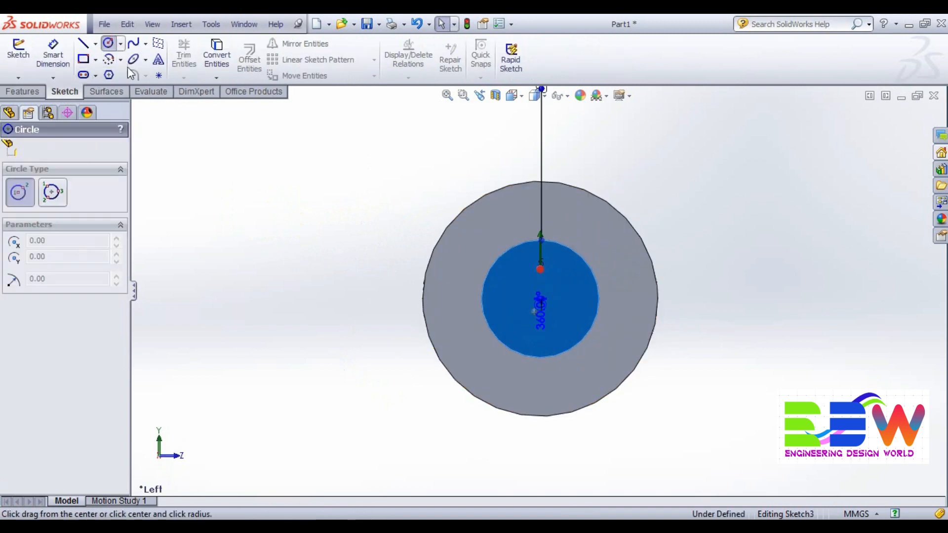
pyautogui.click(541, 299)
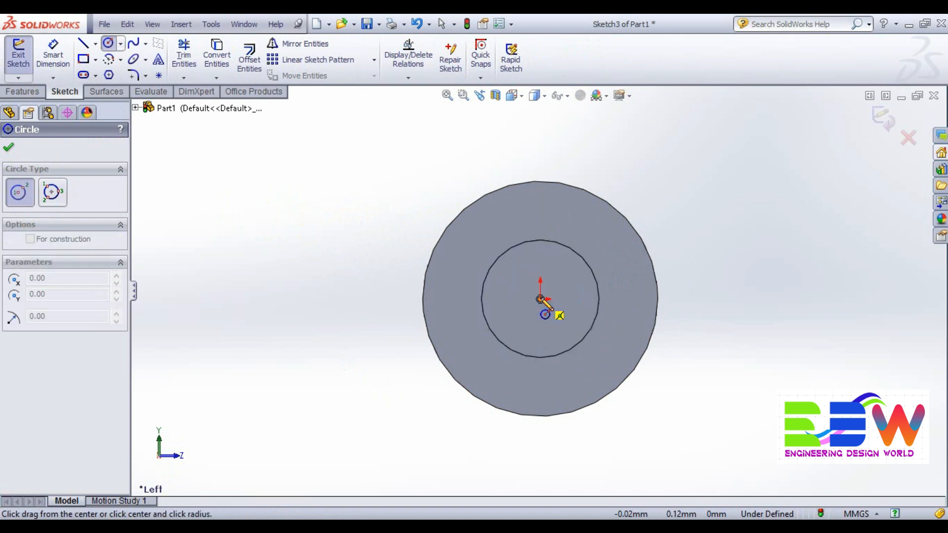
pyautogui.click(589, 336)
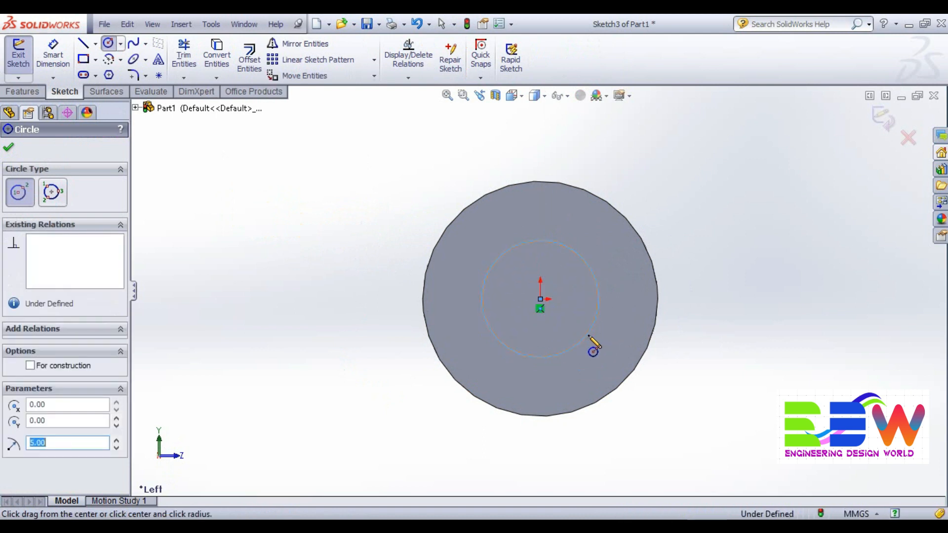
pyautogui.click(13, 148)
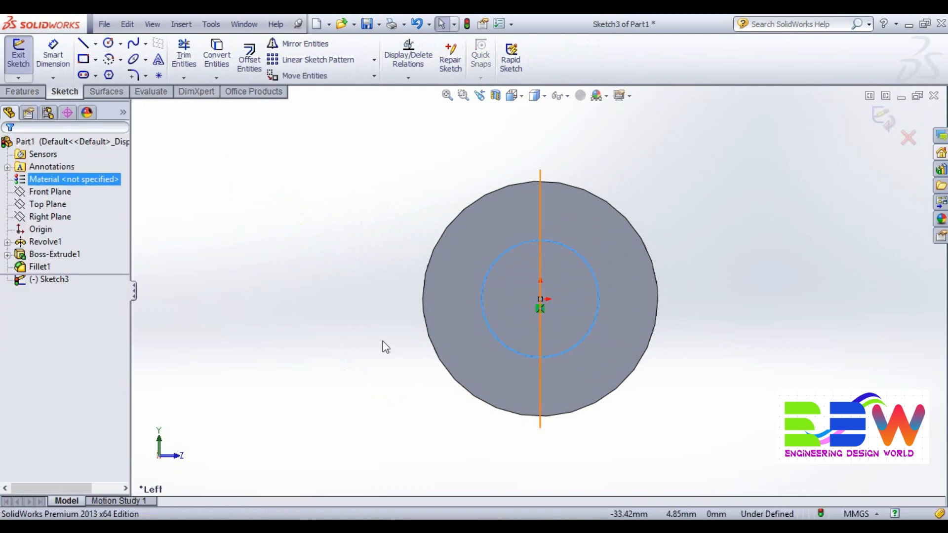
# Step: Try to extrude the end-face circle 15 mm blind without draft, merged with the shaft, and undo the extrusion
pyautogui.moveTo(370, 319); pyautogui.dragTo(383, 346, button='middle')
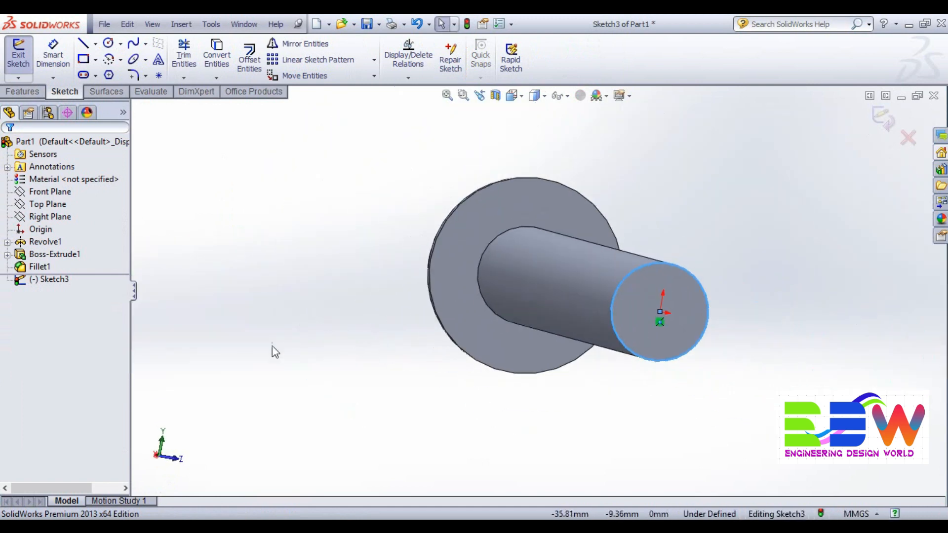
pyautogui.click(33, 93)
pyautogui.click(24, 56)
pyautogui.moveTo(291, 359); pyautogui.dragTo(587, 398, button='middle')
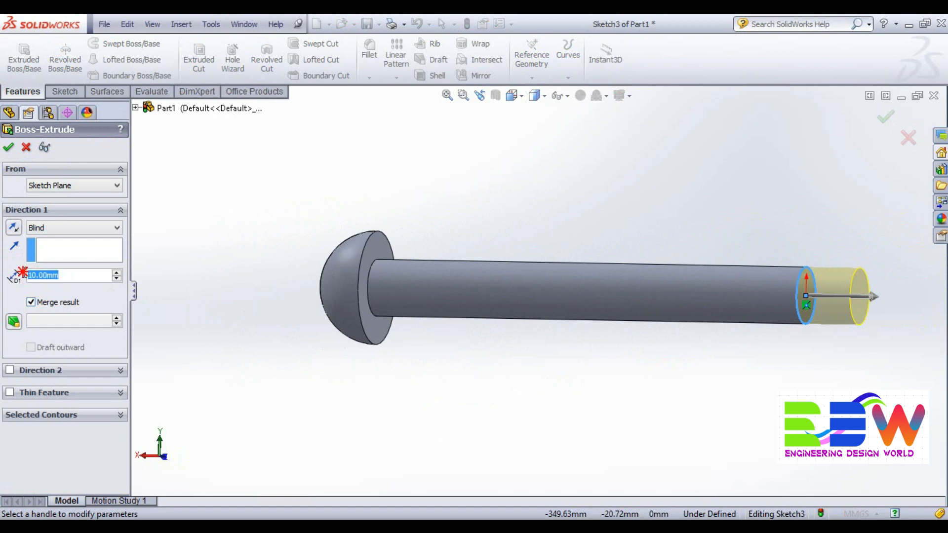
pyautogui.write('15')
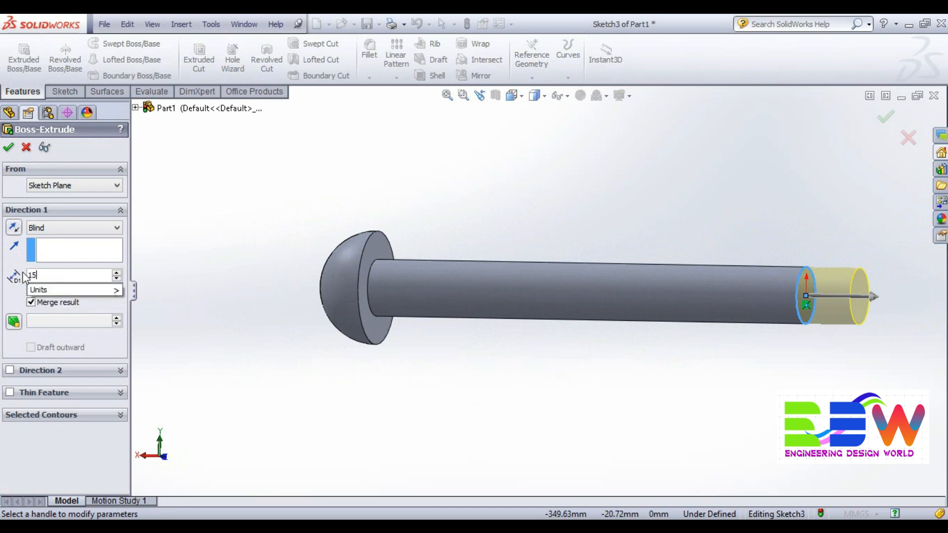
pyautogui.press('Return')
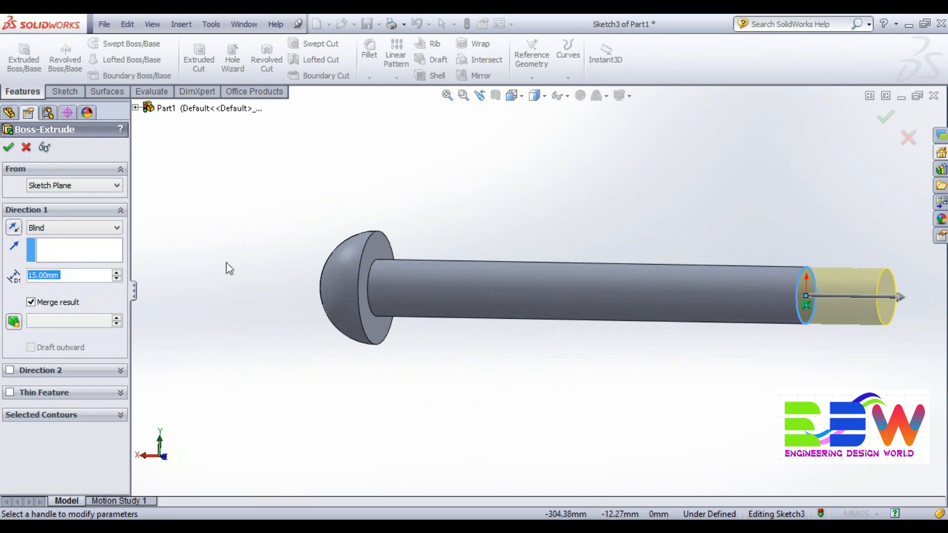
pyautogui.click(9, 147)
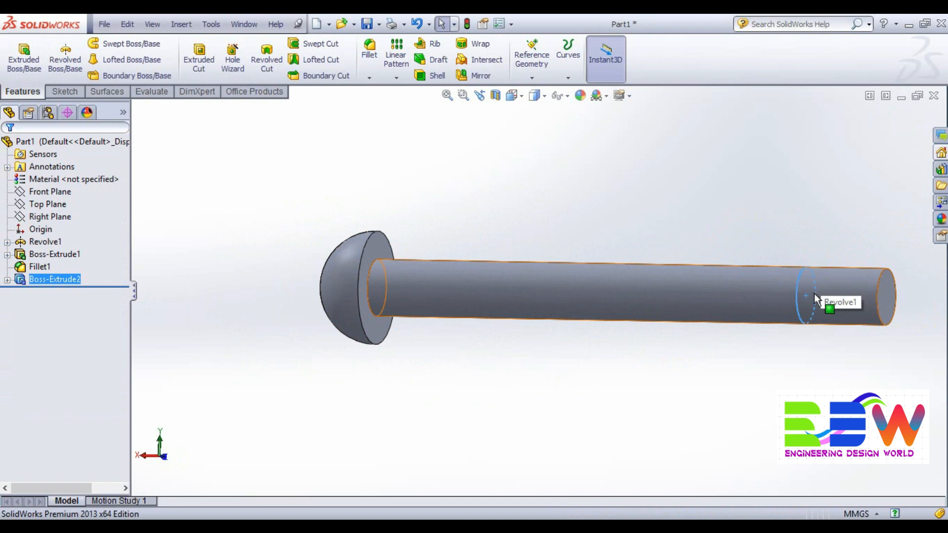
pyautogui.hotkey('ctrl', 'z')
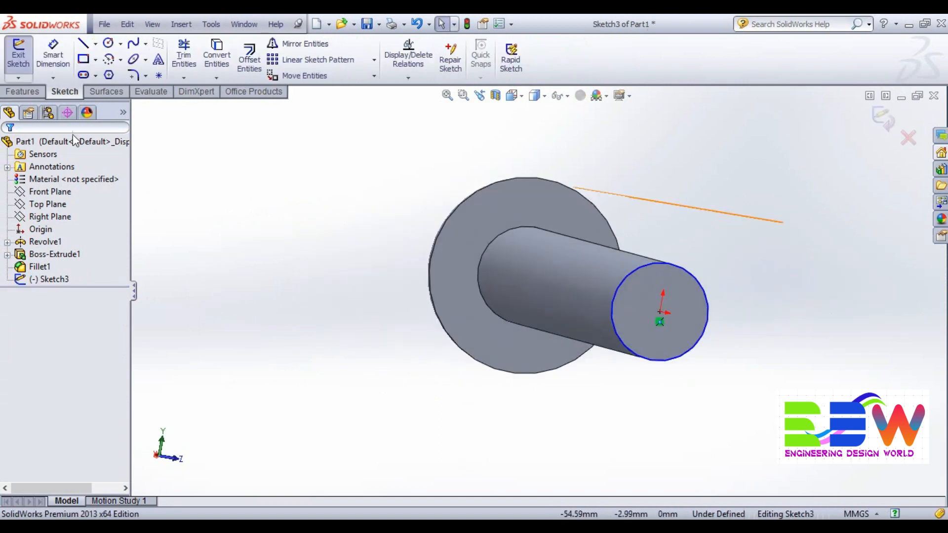
# Step: Begin a 15 mm blind boss extrusion of the end-face circle, merged with the shaft, and turn draft on
pyautogui.click(22, 91)
pyautogui.click(42, 68)
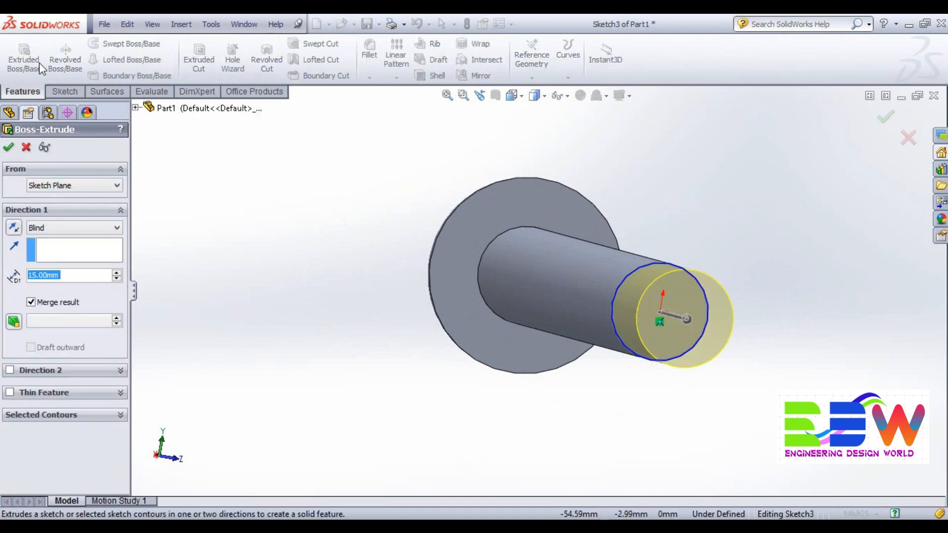
pyautogui.moveTo(311, 332); pyautogui.dragTo(350, 357, button='middle')
pyautogui.moveTo(422, 378); pyautogui.dragTo(535, 394, button='middle')
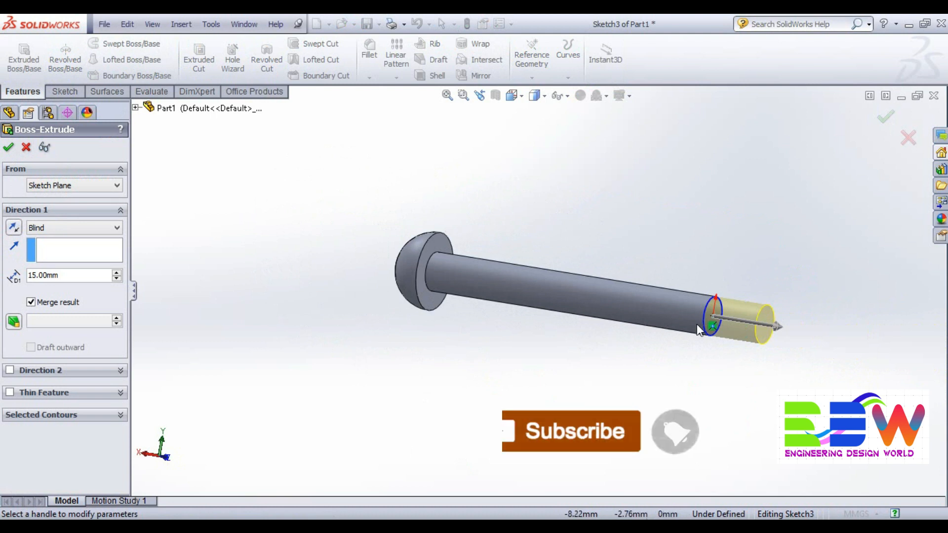
pyautogui.scroll(1, 355, 387)
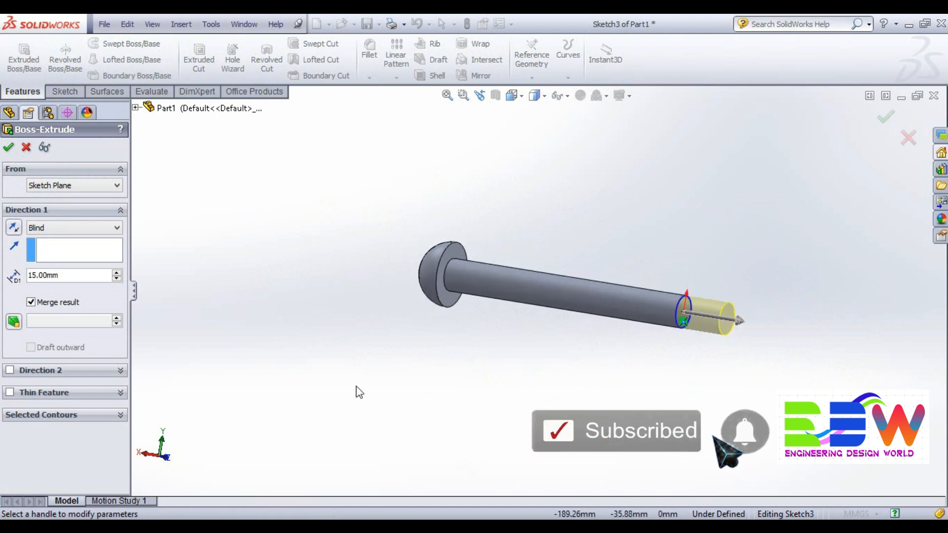
pyautogui.scroll(1, 368, 380)
pyautogui.scroll(-1, 365, 382)
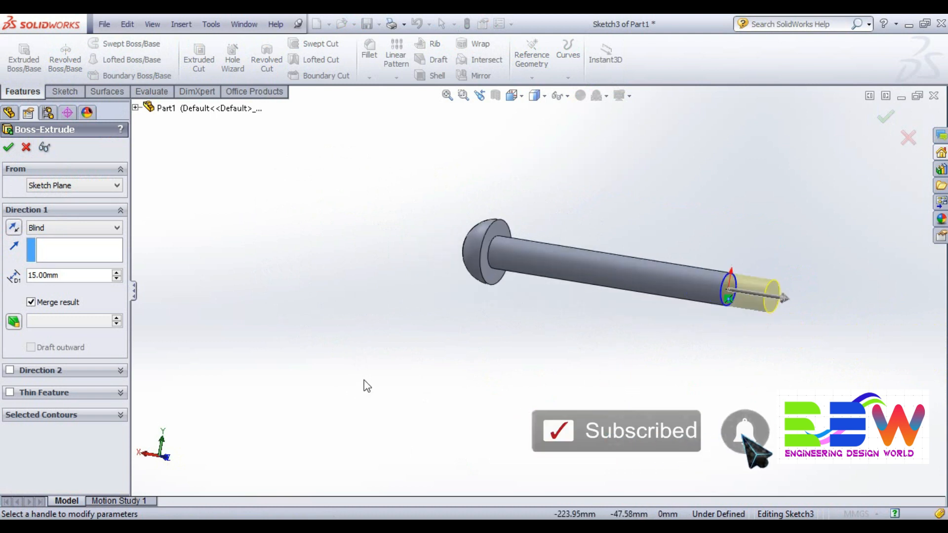
pyautogui.click(13, 323)
# Step: Increase the inward draft angle of the end extrusion to 18 degrees
pyautogui.scroll(-2, 470, 326)
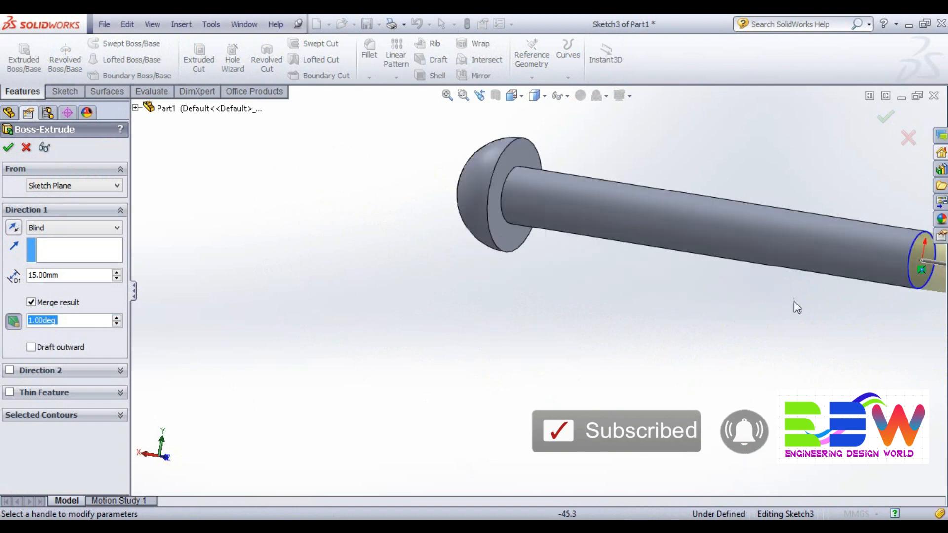
pyautogui.scroll(-2, 861, 192)
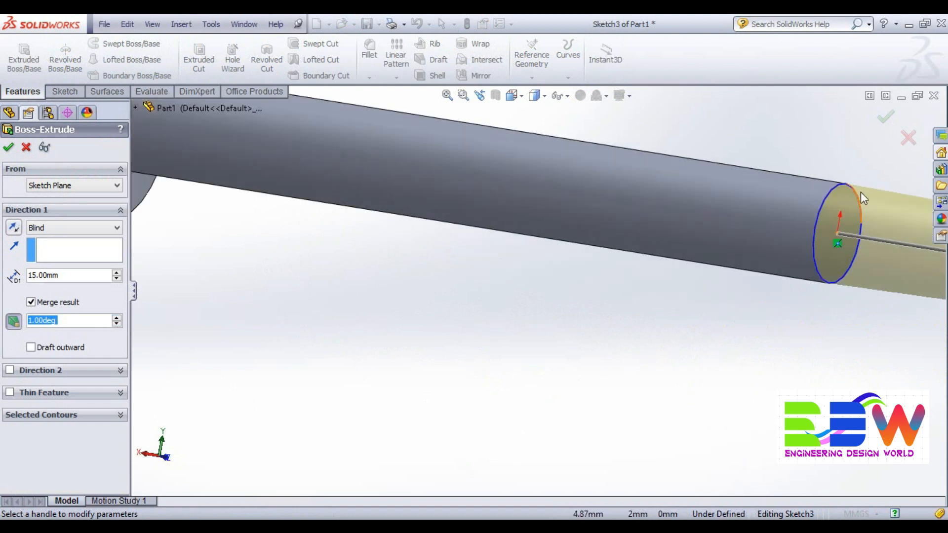
pyautogui.scroll(-4, 864, 195)
pyautogui.scroll(5, 901, 222)
pyautogui.scroll(-4, 800, 259)
pyautogui.scroll(2, 777, 275)
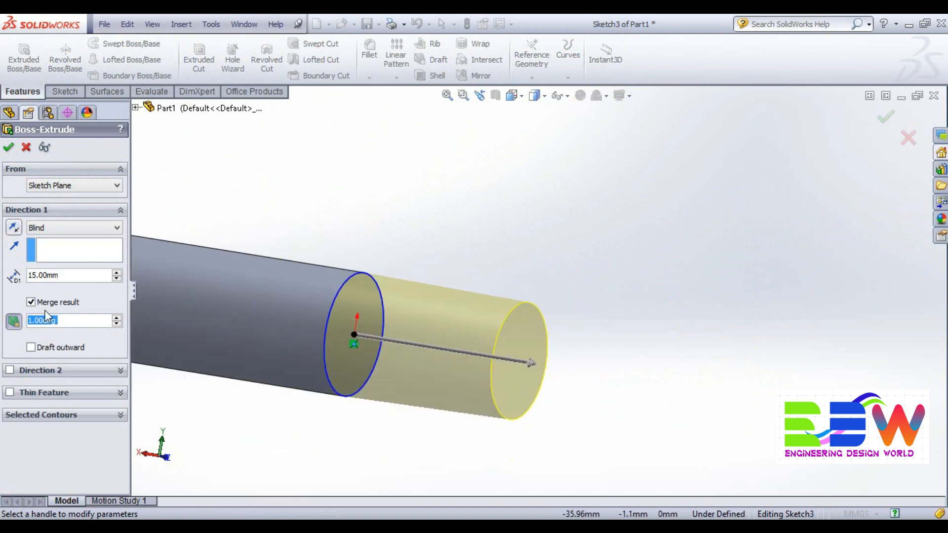
pyautogui.click(117, 319)
pyautogui.click(117, 319)
pyautogui.click(117, 319)
pyautogui.click(117, 319)
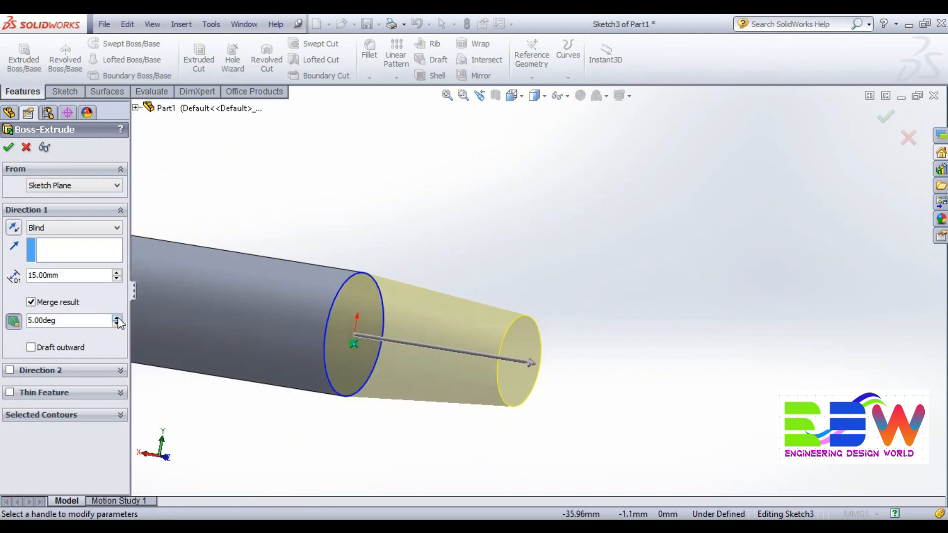
pyautogui.click(117, 318)
pyautogui.click(117, 319)
pyautogui.click(117, 319)
pyautogui.click(117, 319)
pyautogui.click(117, 319)
pyautogui.click(117, 318)
pyautogui.click(117, 319)
pyautogui.click(117, 318)
pyautogui.click(117, 319)
pyautogui.click(117, 319)
pyautogui.click(117, 318)
pyautogui.click(117, 318)
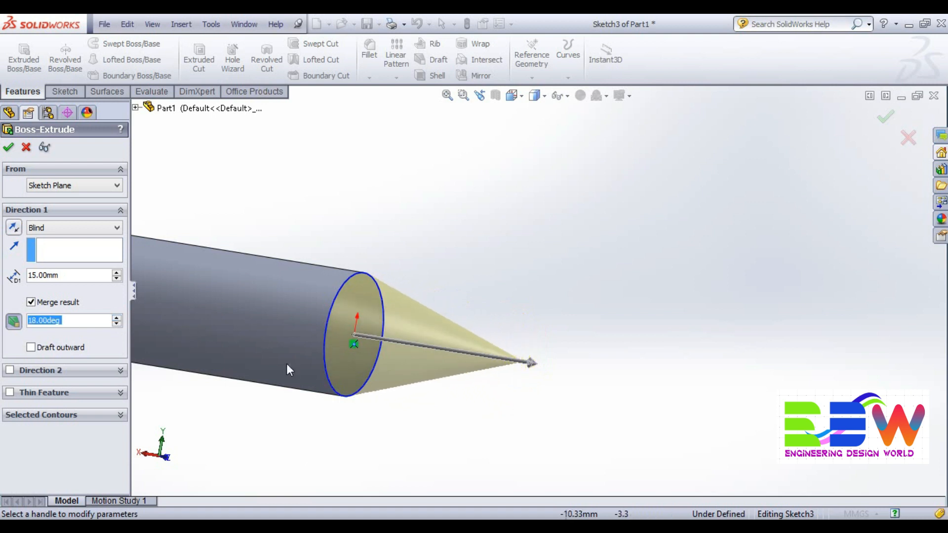
# Step: Set the draft angle to 19 degrees so the extrusion ends in a sharp point, and finish the conical tip
pyautogui.scroll(-5, 691, 323)
pyautogui.scroll(-2, 690, 324)
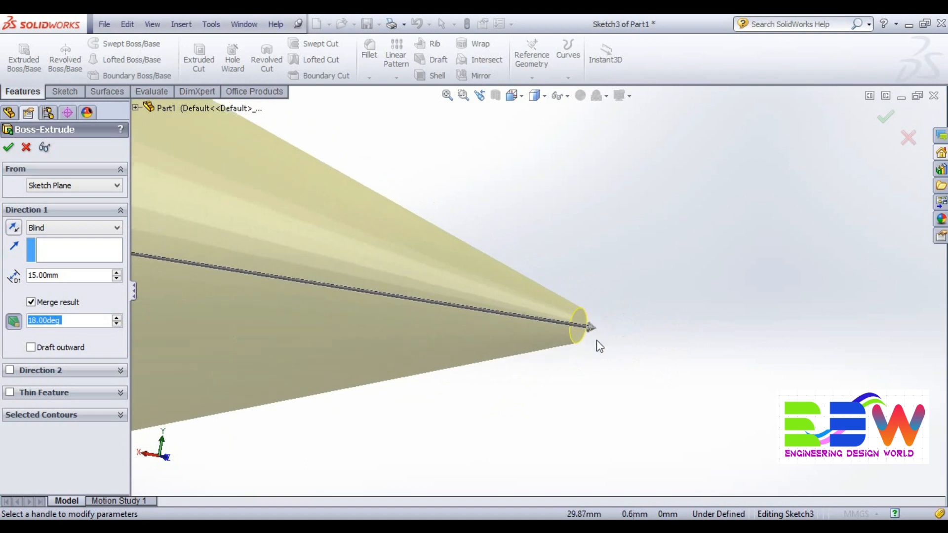
pyautogui.click(117, 319)
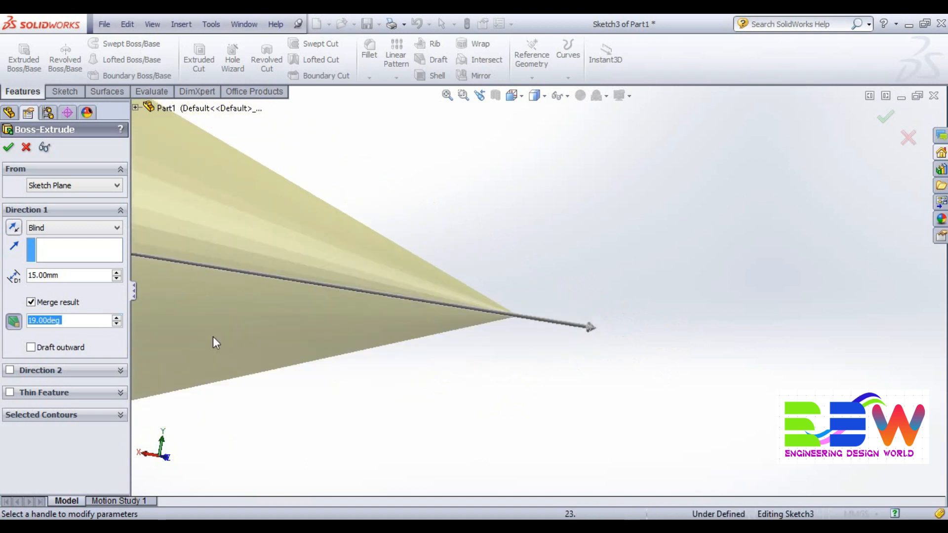
pyautogui.scroll(5, 273, 324)
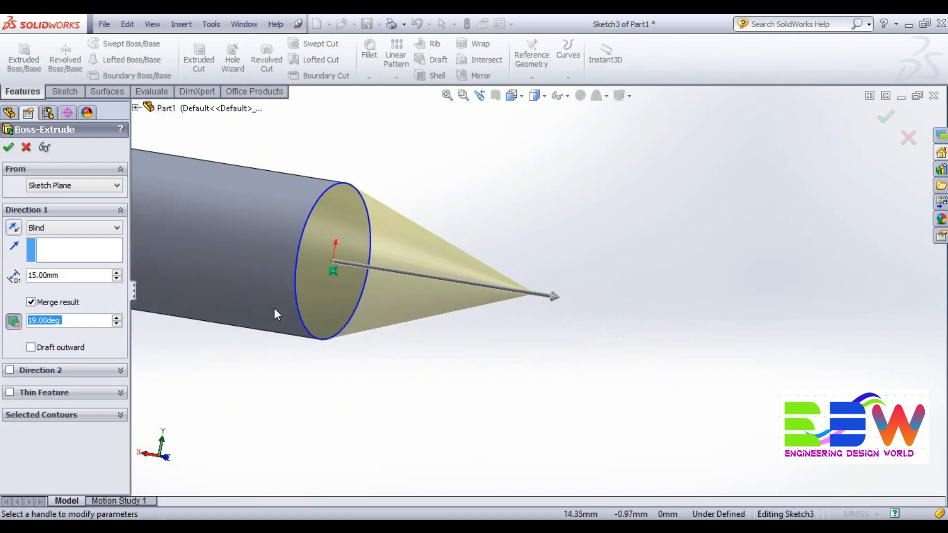
pyautogui.scroll(6, 274, 311)
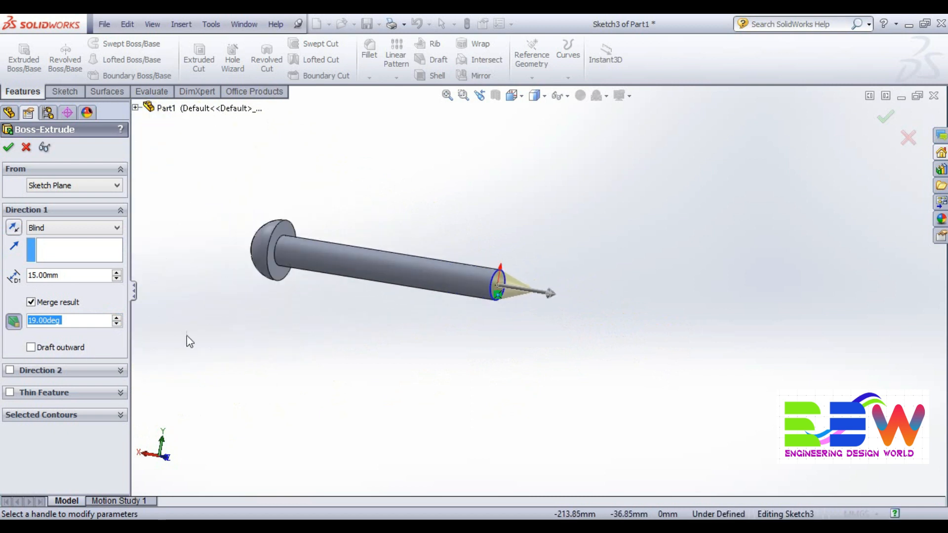
pyautogui.click(7, 149)
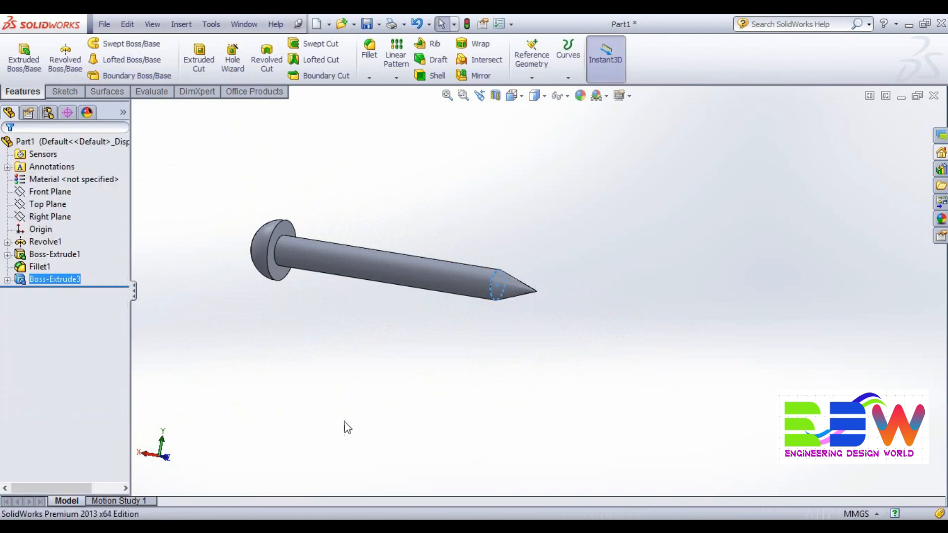
# Step: Fillet the circular edge where the shaft meets the conical tip with a constant 5 mm radius
pyautogui.moveTo(524, 356); pyautogui.dragTo(520, 423, button='middle')
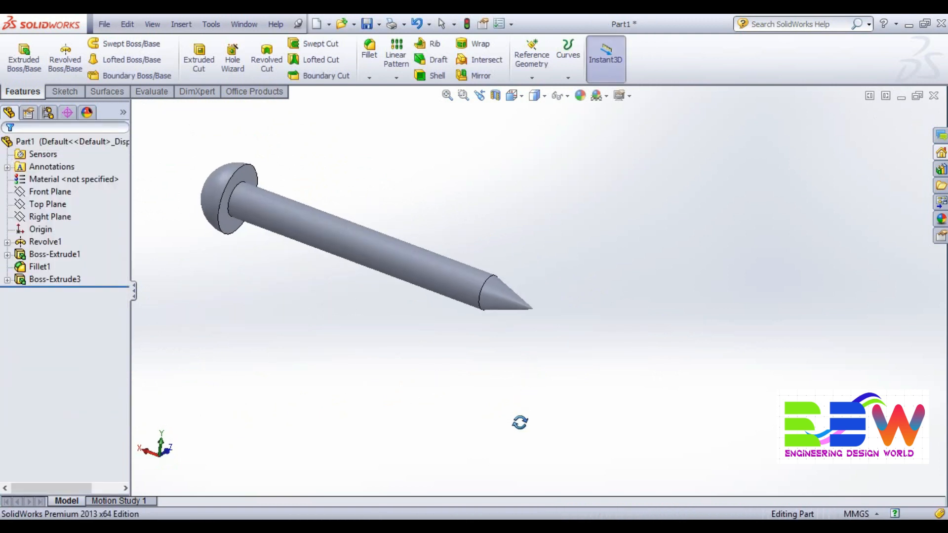
pyautogui.scroll(-4, 528, 347)
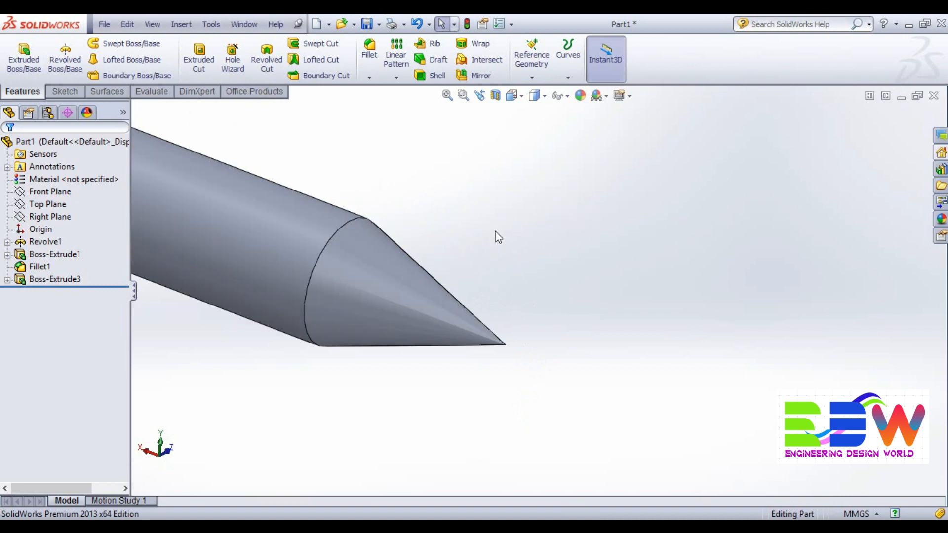
pyautogui.click(345, 226)
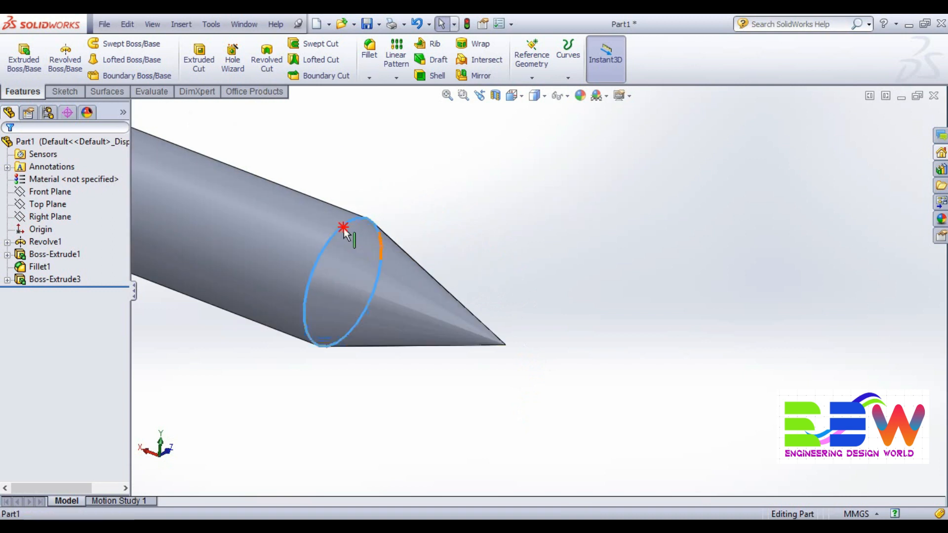
pyautogui.scroll(3, 444, 232)
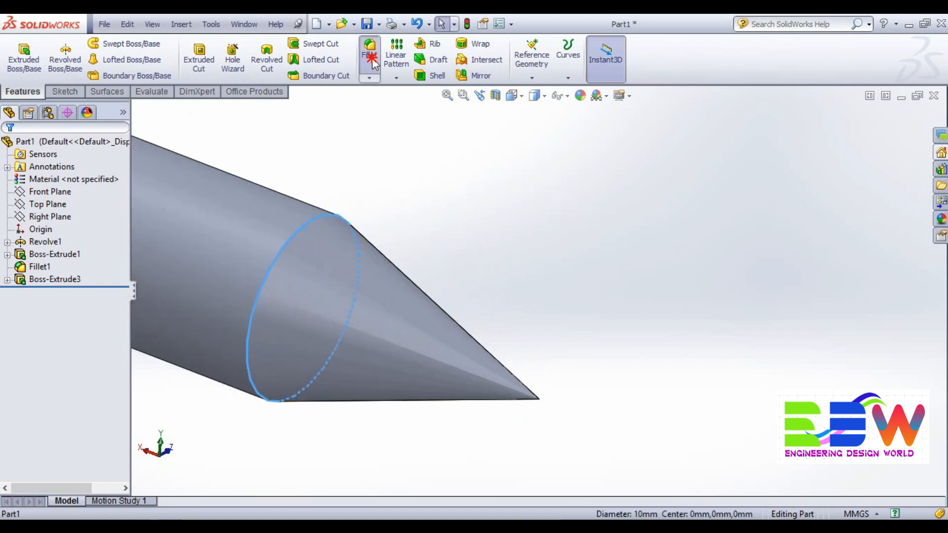
pyautogui.click(371, 60)
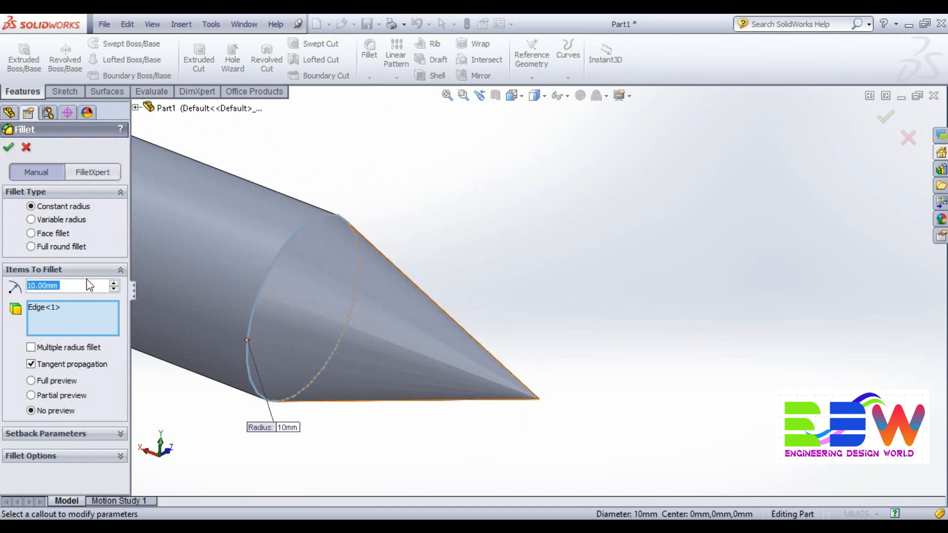
pyautogui.write('5')
pyautogui.press('Return')
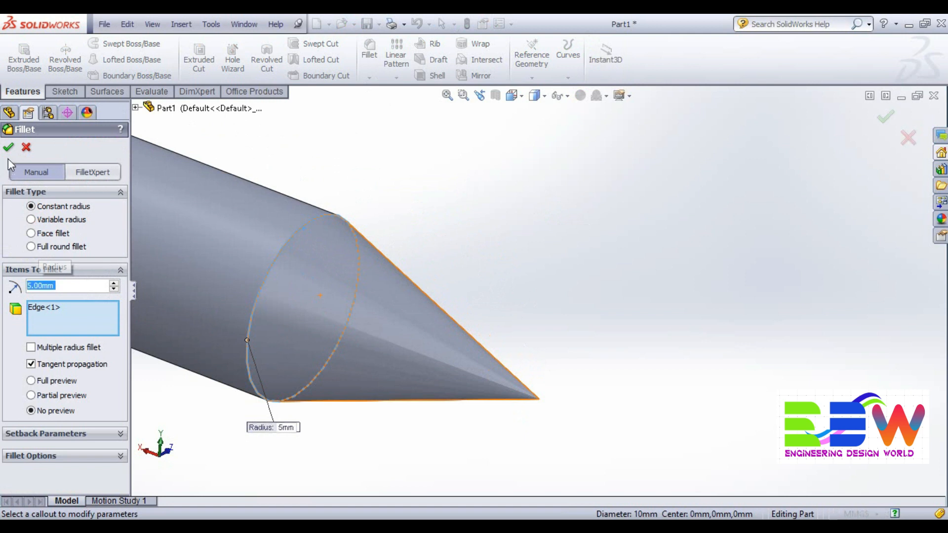
pyautogui.click(9, 149)
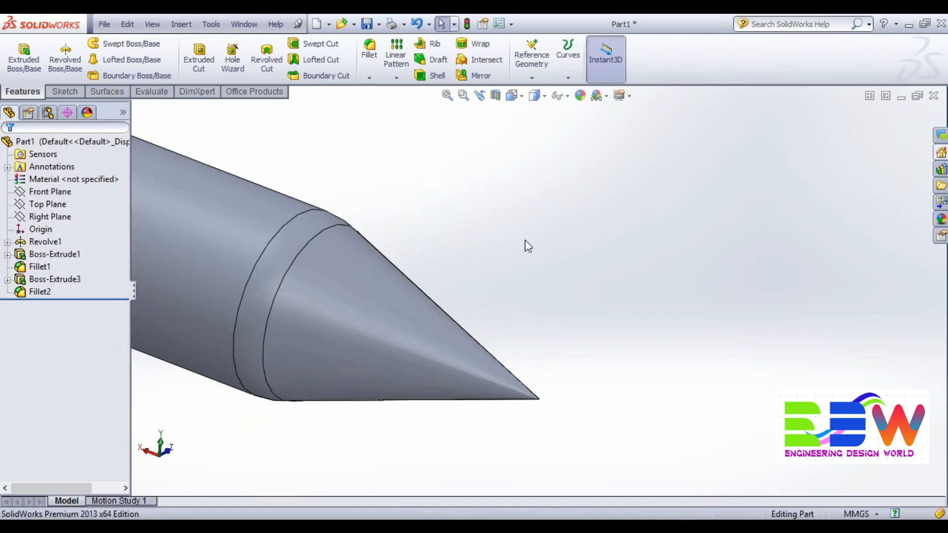
# Step: Examine the filleted transition at the conical tip up close and the whole part from several angles
pyautogui.moveTo(526, 242); pyautogui.dragTo(552, 271, button='middle')
pyautogui.scroll(-8, 351, 332)
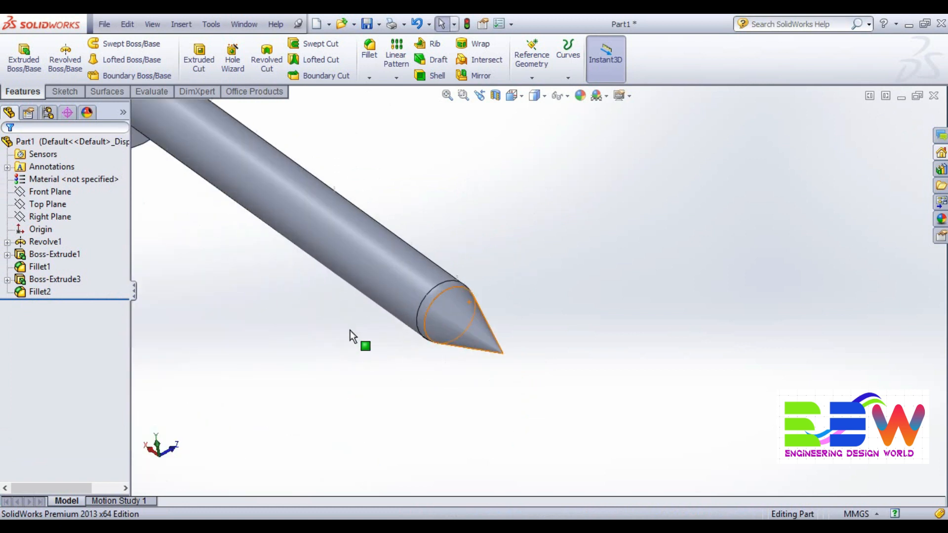
pyautogui.scroll(-5, 750, 209)
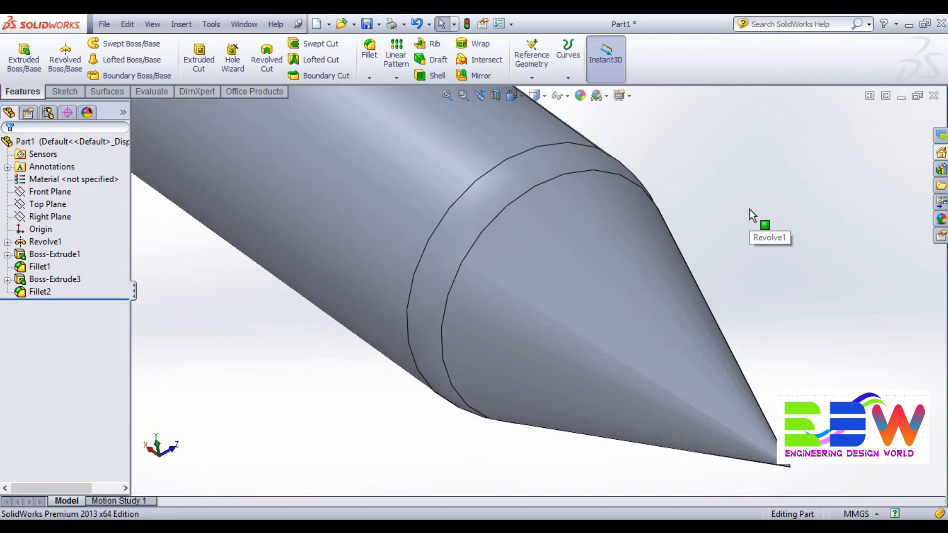
pyautogui.moveTo(641, 215); pyautogui.dragTo(731, 230, button='middle')
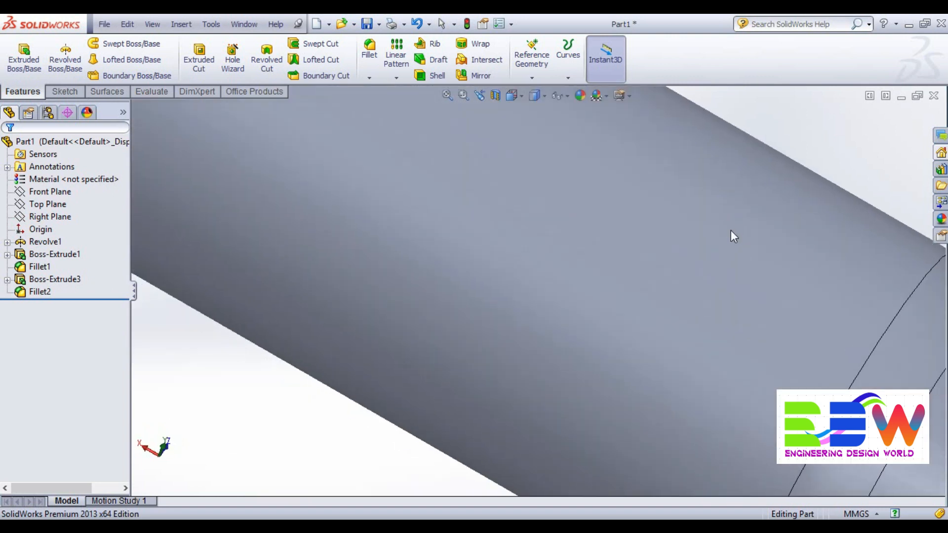
pyautogui.scroll(2, 701, 194)
pyautogui.press('f')
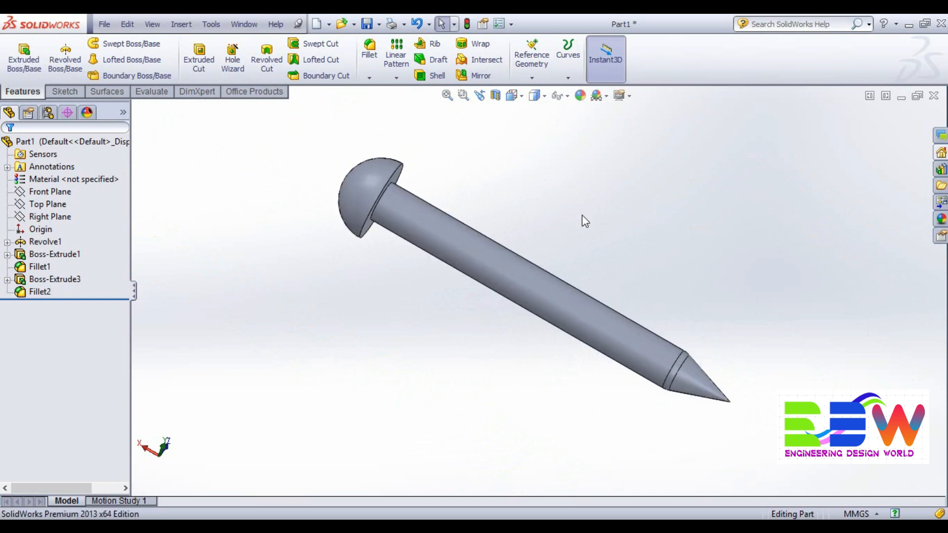
pyautogui.scroll(-3, 588, 223)
pyautogui.scroll(2, 588, 223)
pyautogui.scroll(2, 588, 224)
pyautogui.moveTo(603, 258); pyautogui.dragTo(637, 313, button='middle')
pyautogui.scroll(-2, 639, 305)
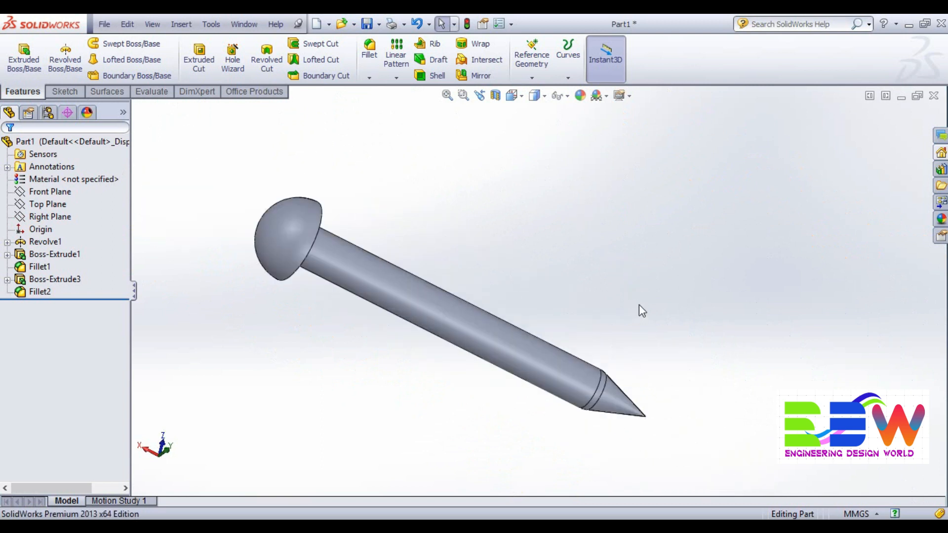
# Step: Open the appearance settings for the whole part and browse the metal appearances
pyautogui.click(581, 96)
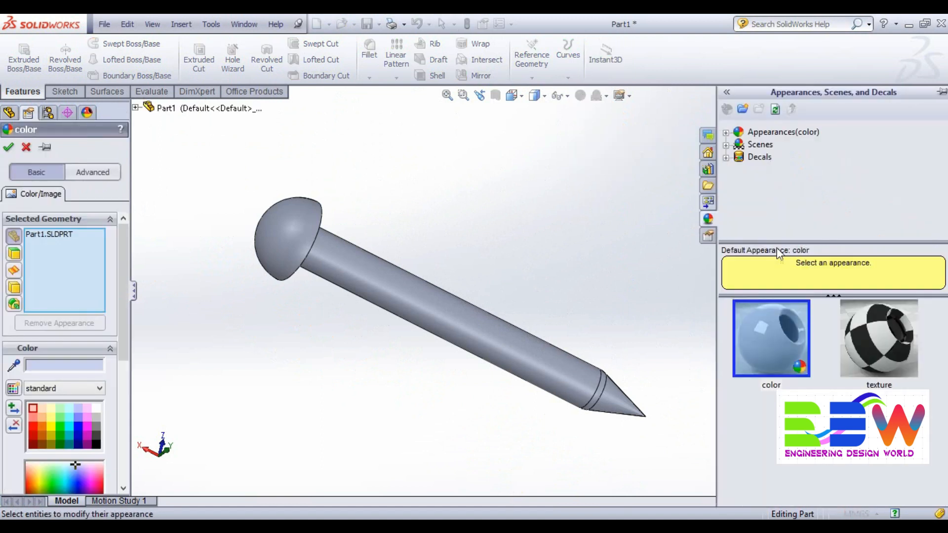
pyautogui.click(725, 132)
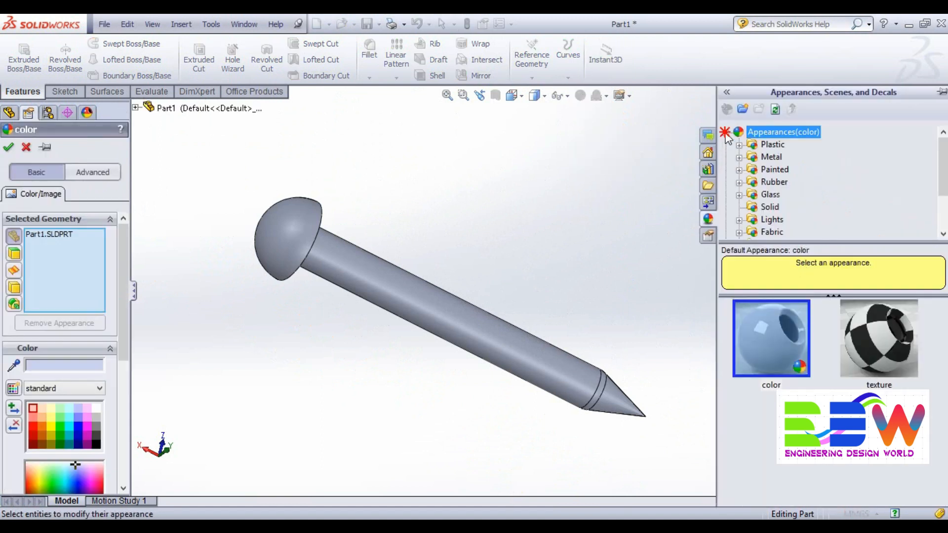
pyautogui.click(739, 157)
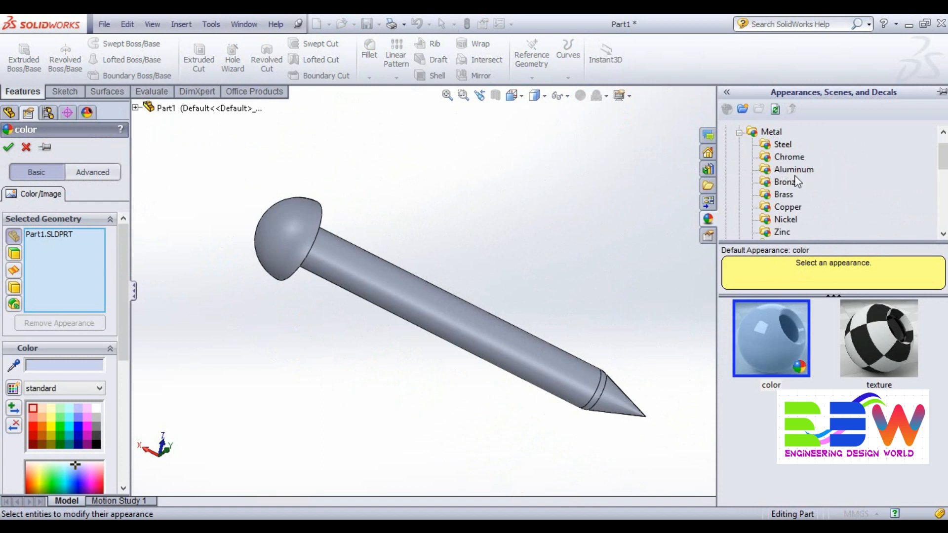
pyautogui.scroll(-1, 800, 193)
pyautogui.scroll(-1, 797, 226)
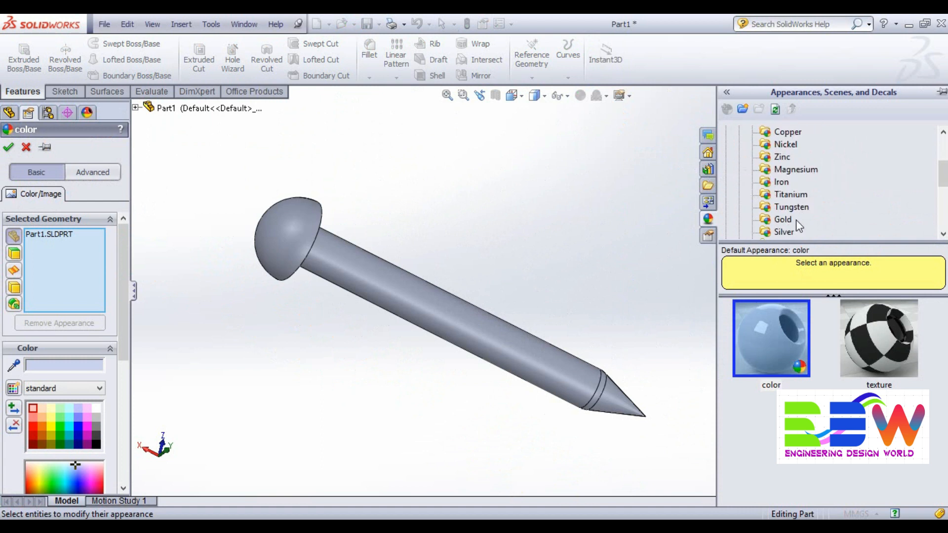
# Step: Try the brushed magnesium appearance on the whole part and check how it looks
pyautogui.click(770, 171)
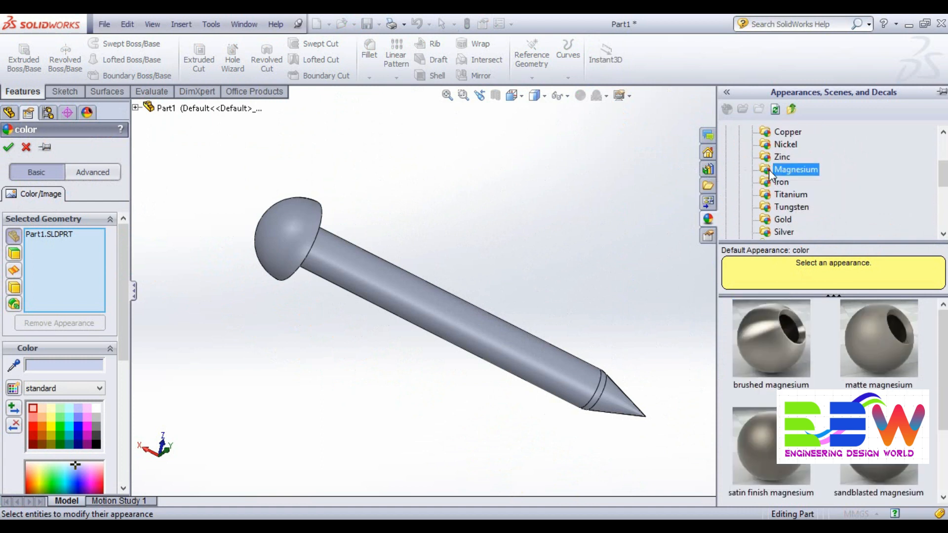
pyautogui.click(784, 333)
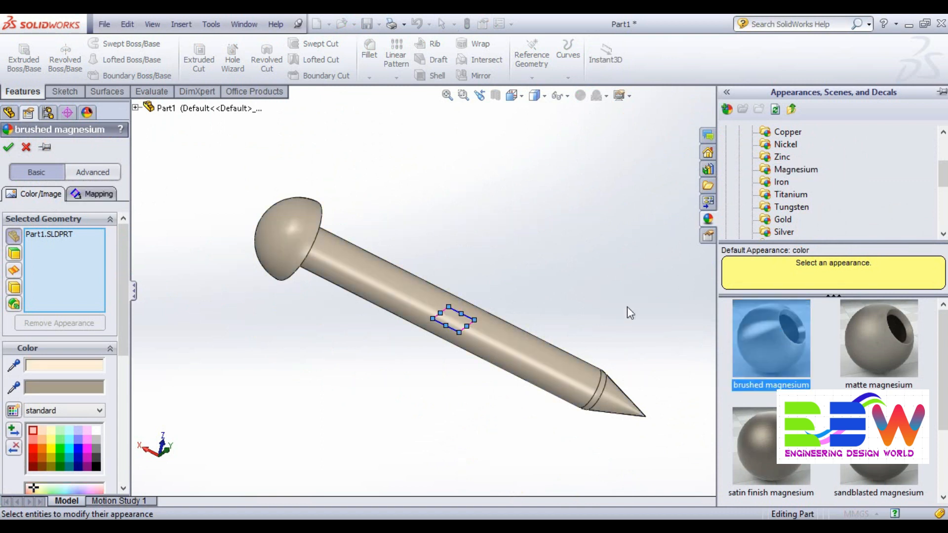
pyautogui.moveTo(632, 303); pyautogui.dragTo(595, 286, button='middle')
pyautogui.scroll(-1, 629, 323)
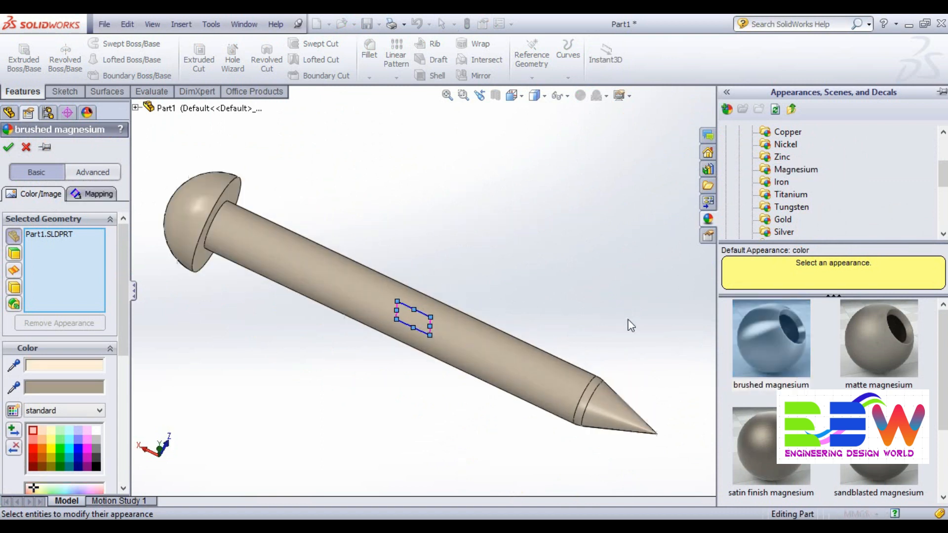
pyautogui.scroll(2, 629, 322)
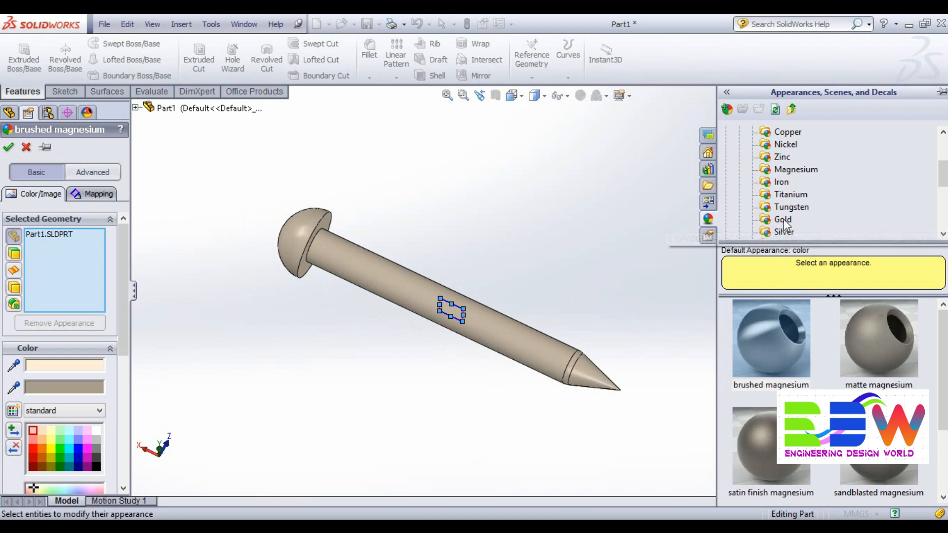
# Step: Apply the matte silver appearance to the whole part
pyautogui.click(772, 236)
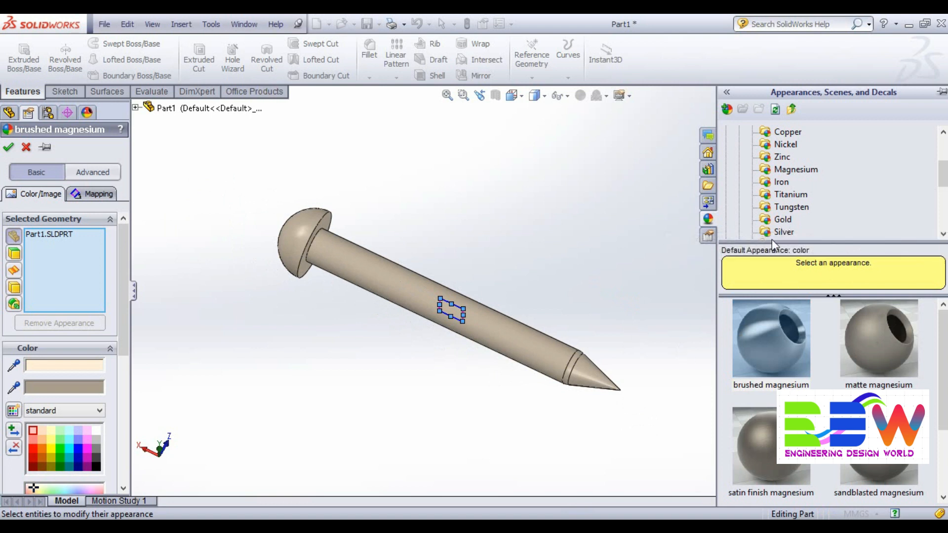
pyautogui.click(894, 324)
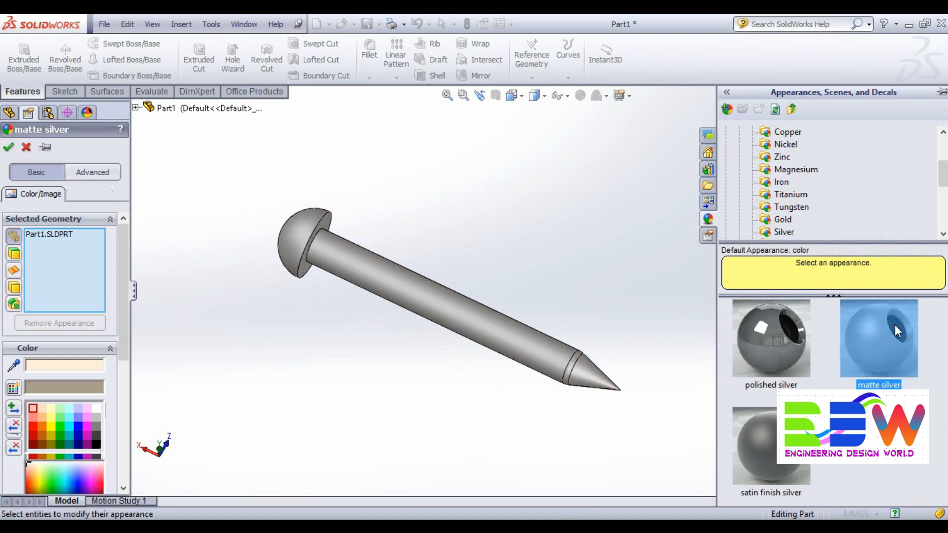
pyautogui.moveTo(627, 315); pyautogui.dragTo(647, 368, button='middle')
pyautogui.scroll(-1, 610, 314)
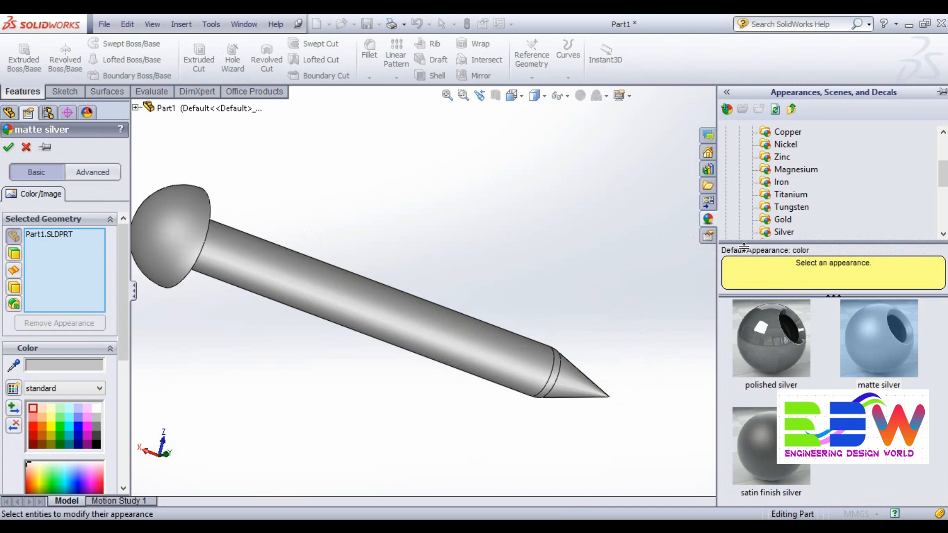
# Step: Lighten the matte silver colour to a pale pinkish white with red 255 and green 240
pyautogui.scroll(-3, 34, 408)
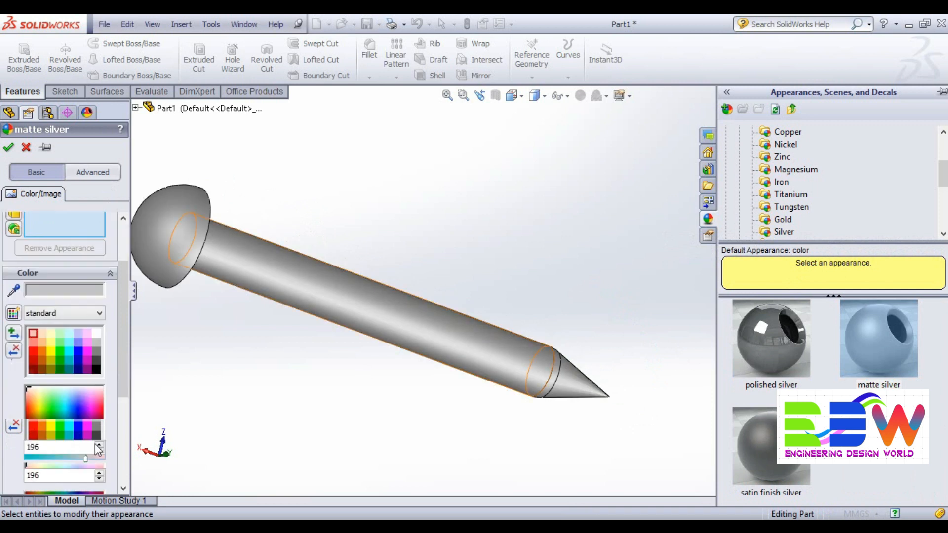
pyautogui.moveTo(29, 392)
pyautogui.mouseDown()
pyautogui.moveTo(46, 411)
pyautogui.moveTo(28, 388)
pyautogui.mouseUp()
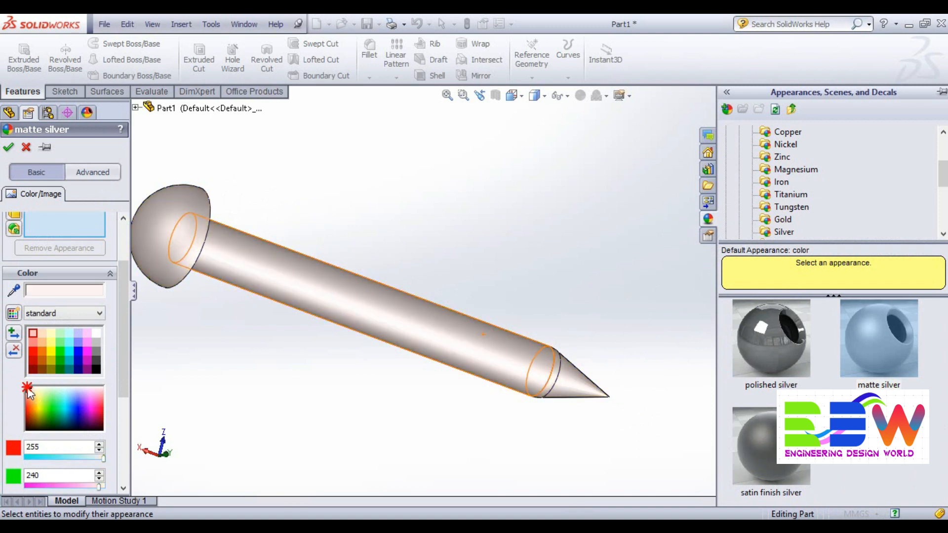
pyautogui.click(528, 235)
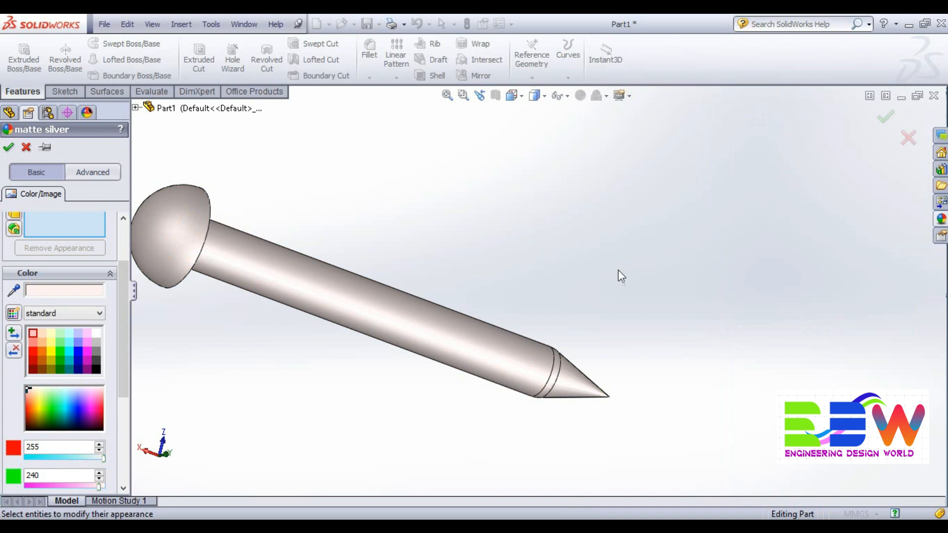
# Step: Examine the recoloured part's head, shaft and tip from several sides and distances
pyautogui.scroll(-2, 269, 344)
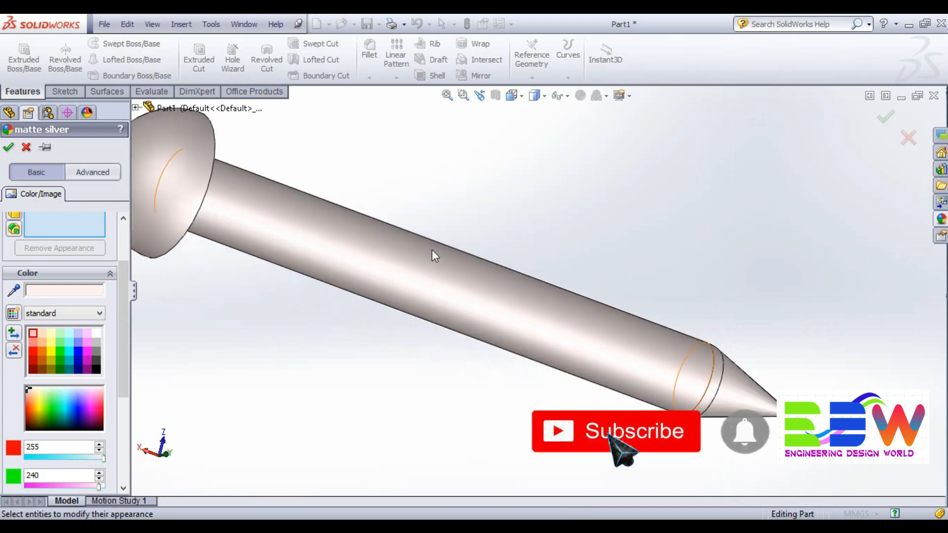
pyautogui.scroll(3, 448, 217)
pyautogui.moveTo(345, 296); pyautogui.dragTo(598, 223, button='middle')
pyautogui.moveTo(691, 239); pyautogui.dragTo(501, 336, button='middle')
pyautogui.moveTo(408, 358); pyautogui.dragTo(532, 310, button='middle')
pyautogui.scroll(-3, 612, 205)
pyautogui.scroll(3, 616, 209)
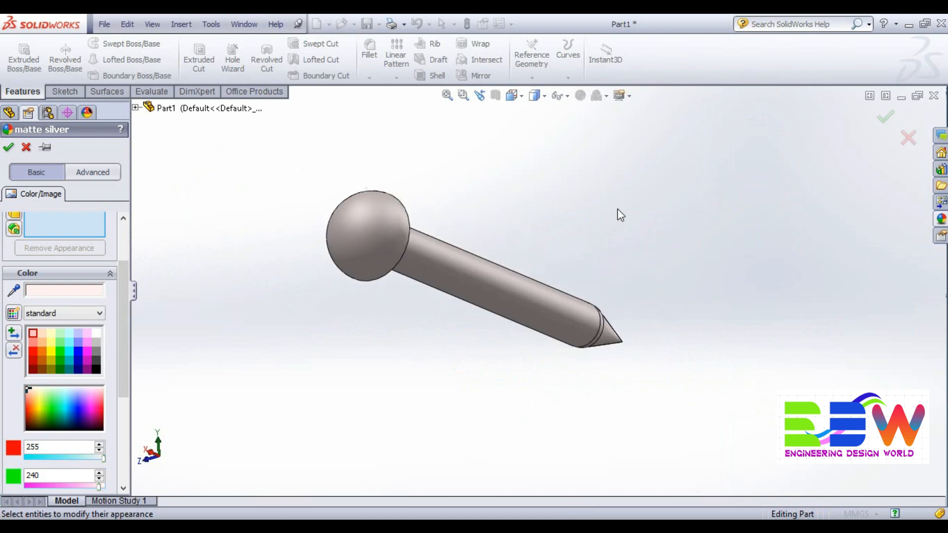
pyautogui.scroll(-2, 617, 212)
pyautogui.scroll(2, 617, 213)
pyautogui.scroll(-1, 617, 212)
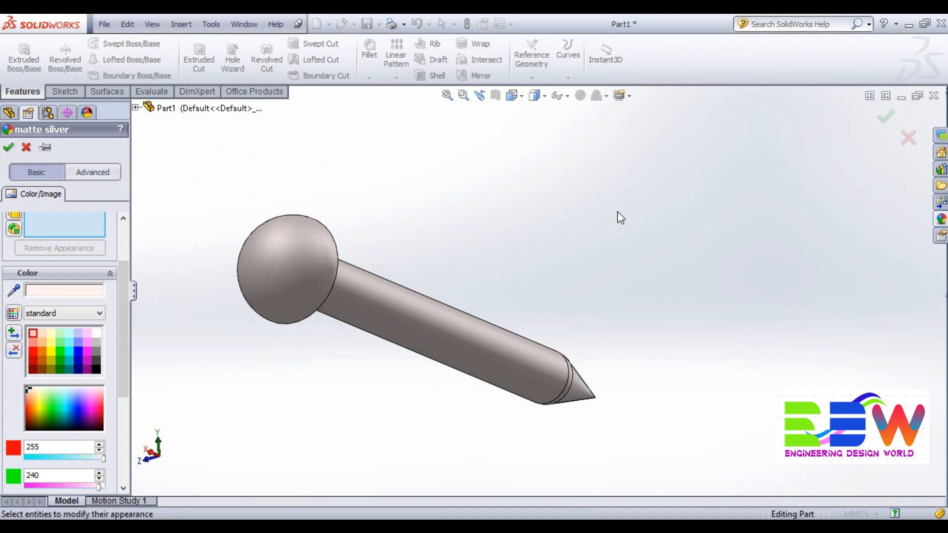
pyautogui.moveTo(488, 234); pyautogui.dragTo(499, 269, button='middle')
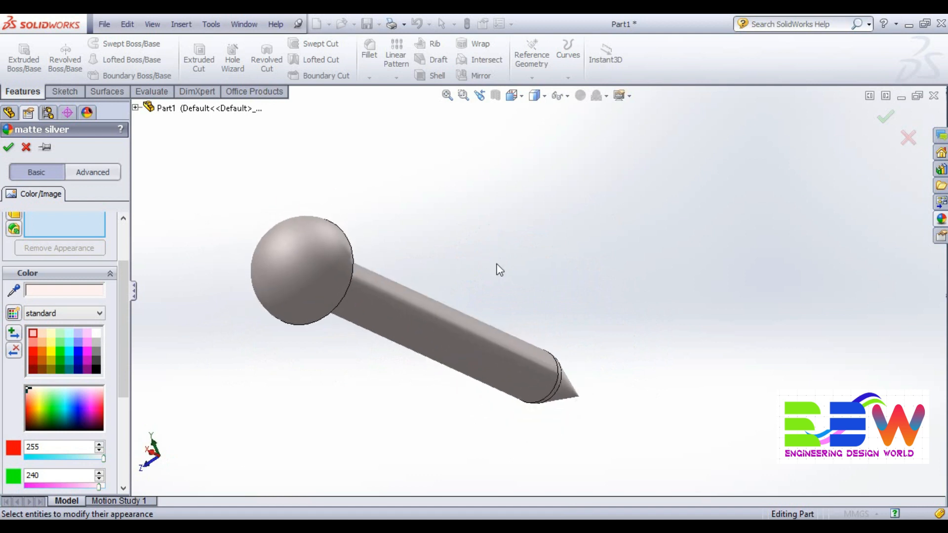
pyautogui.scroll(-3, 361, 346)
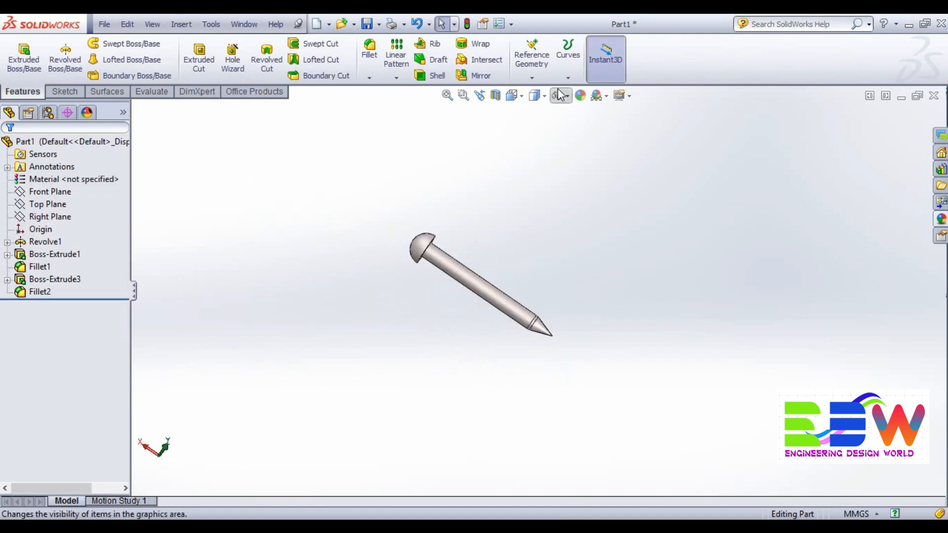
# Step: Set the display style to shaded without edges and view the part from the head side
pyautogui.click(542, 96)
pyautogui.click(535, 130)
pyautogui.scroll(-5, 537, 283)
pyautogui.moveTo(537, 283); pyautogui.dragTo(629, 298, button='middle')
pyautogui.scroll(-2, 609, 332)
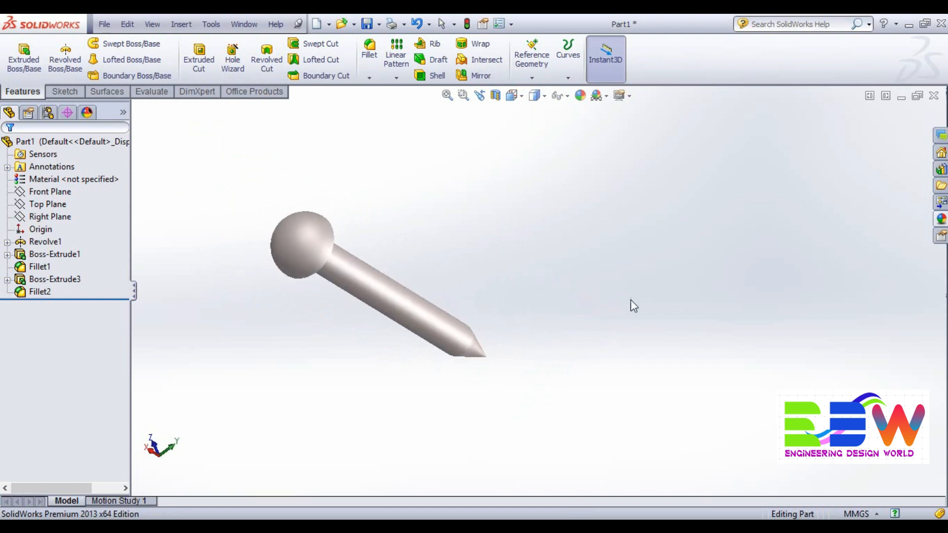